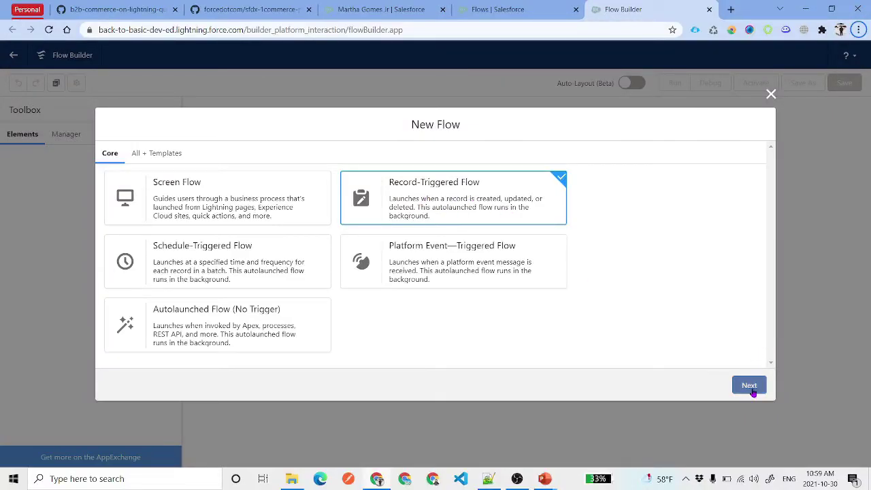
- Choose Opportunity as the triggering object, fired when a record is created or updated
left_click(544, 265)
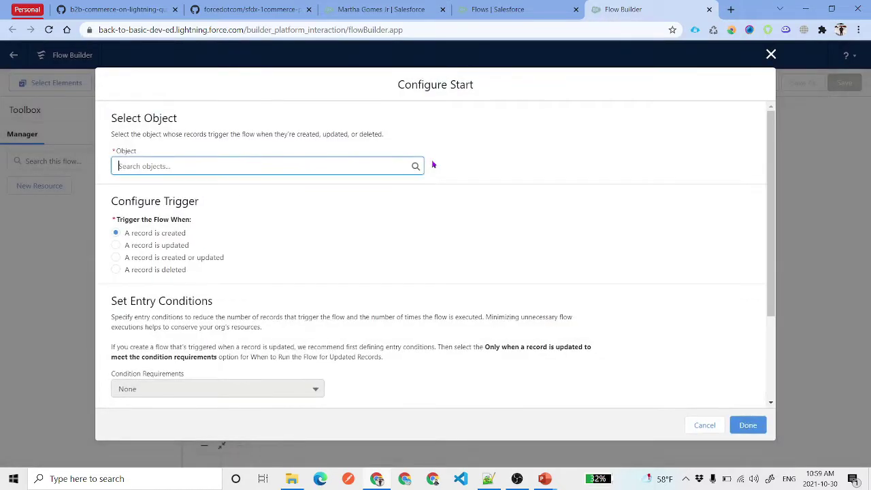
type("Oppo")
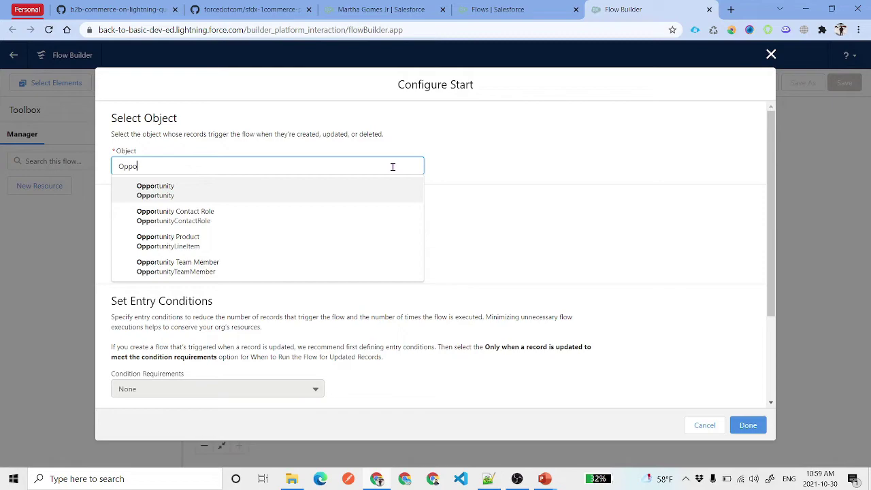
left_click(175, 191)
scroll(345, 230, "down", 2)
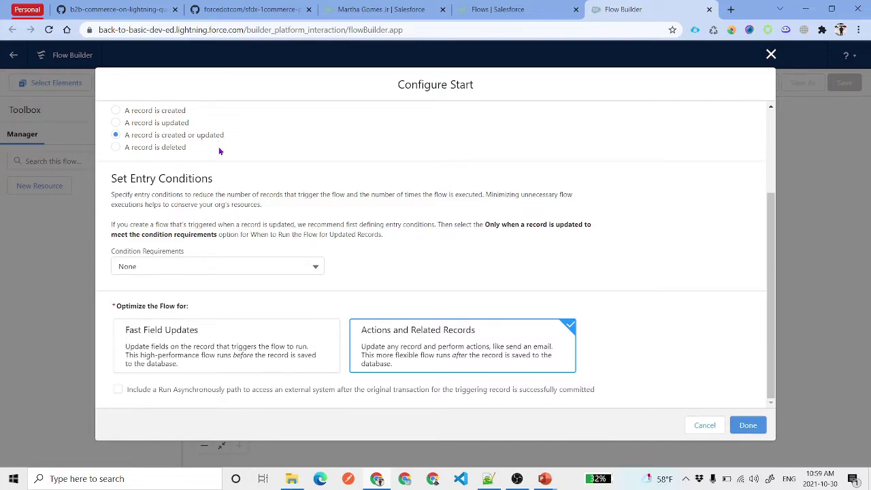
left_click_drag(125, 136, 238, 136)
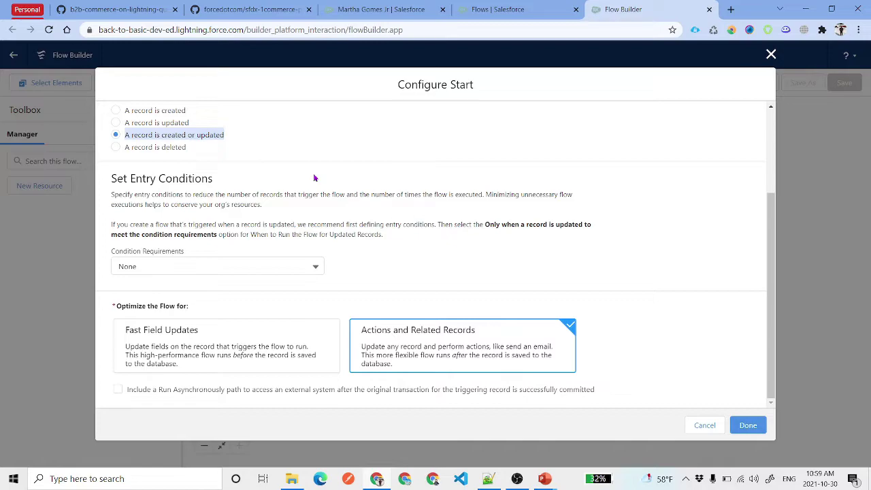
- Require all conditions to be met (AND) and pick StageName as the entry condition field
left_click(200, 263)
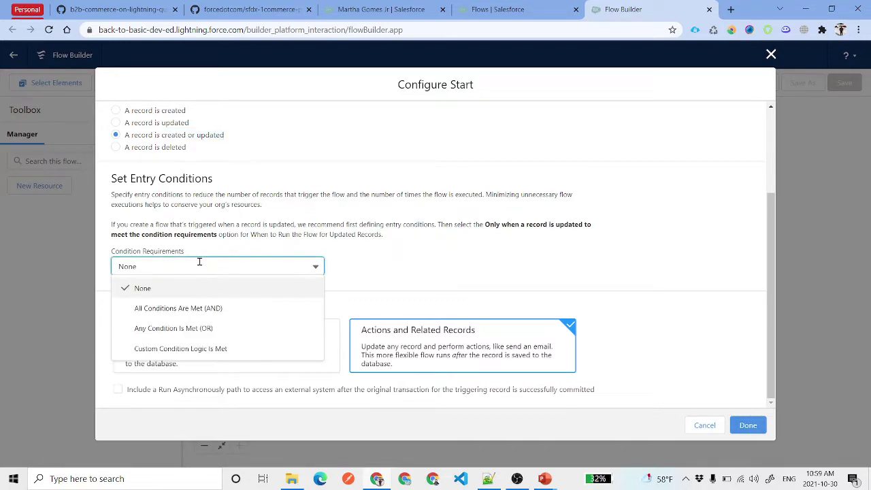
left_click(252, 308)
left_click(287, 307)
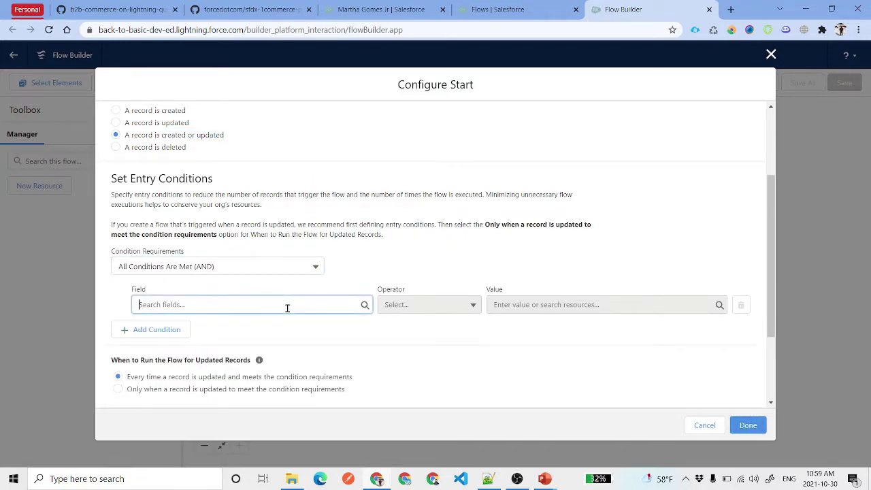
type("Sta")
left_click(255, 275)
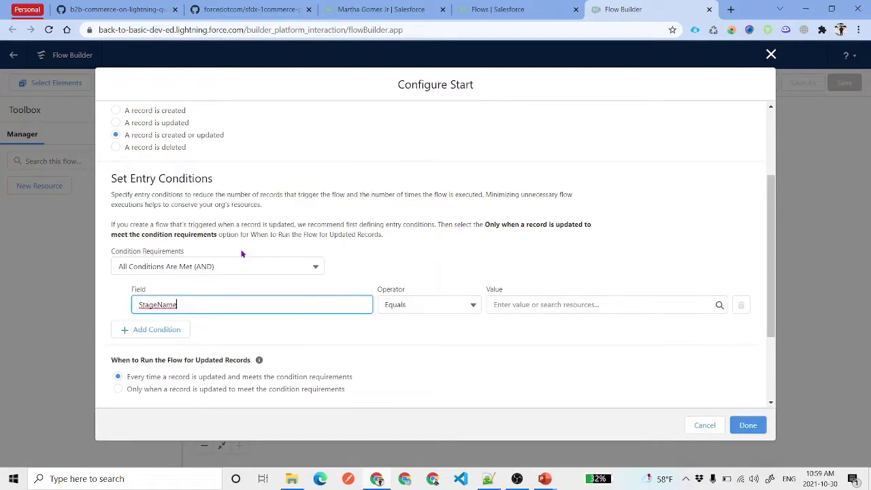
scroll(423, 306, "down", 2)
- Set the StageName condition to Is Null with the global constant False
left_click(414, 188)
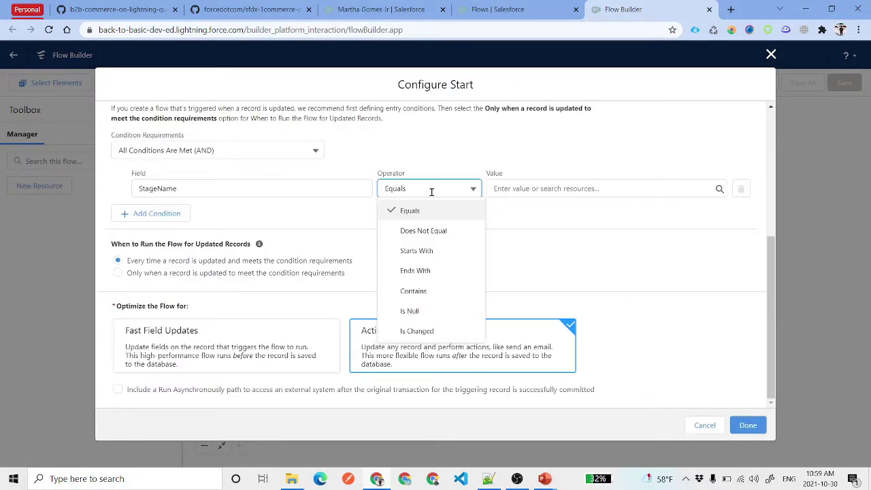
left_click(441, 318)
left_click(539, 188)
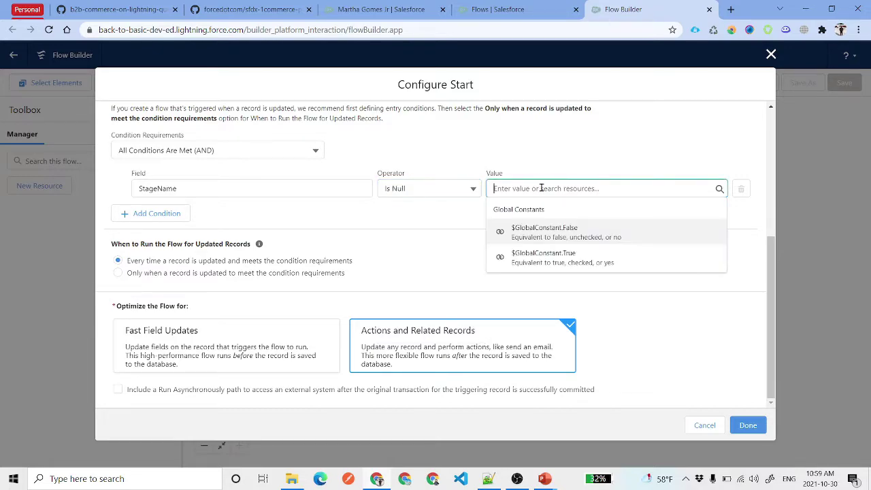
type("fal")
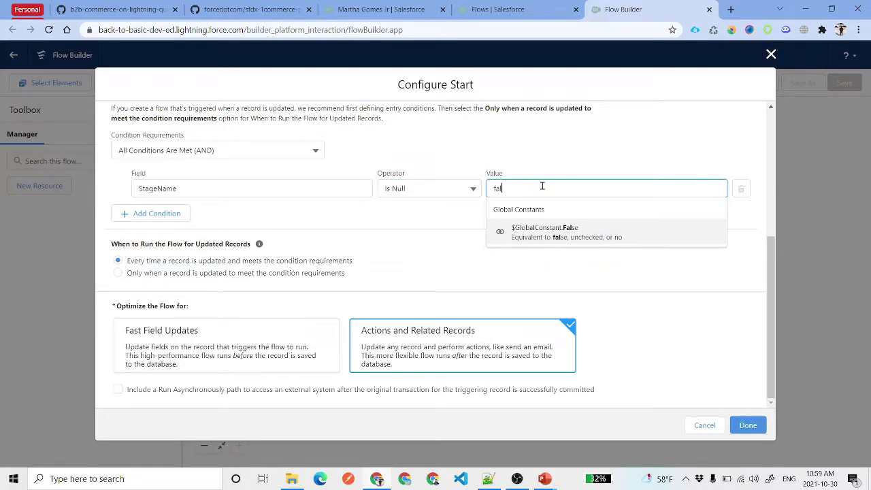
left_click(545, 232)
- Change the condition to StageName Does Not Equal Empty String (Not Null) and save the start
left_click(458, 184)
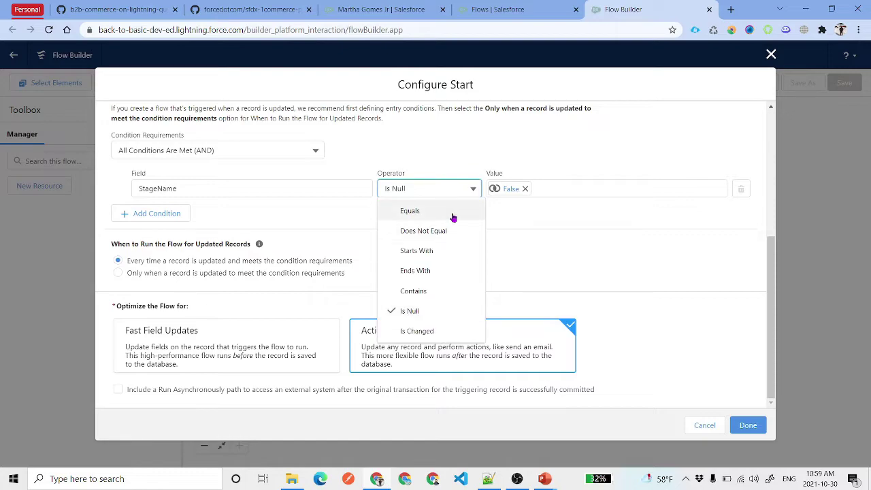
left_click(452, 212)
left_click(459, 185)
left_click(426, 230)
left_click(525, 188)
left_click(537, 189)
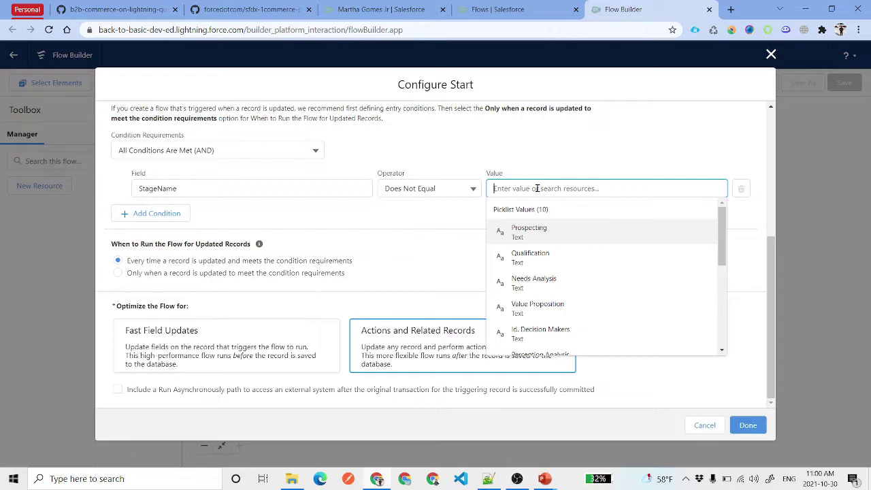
type("null")
key("Return")
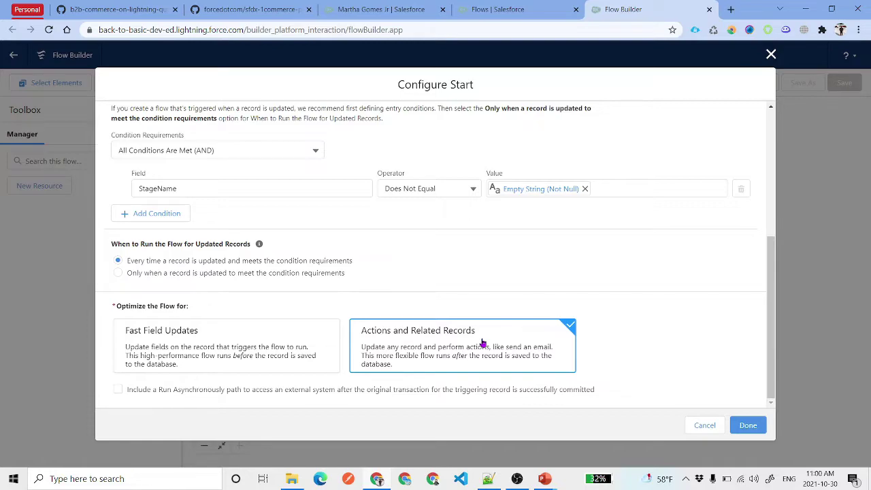
left_click(748, 425)
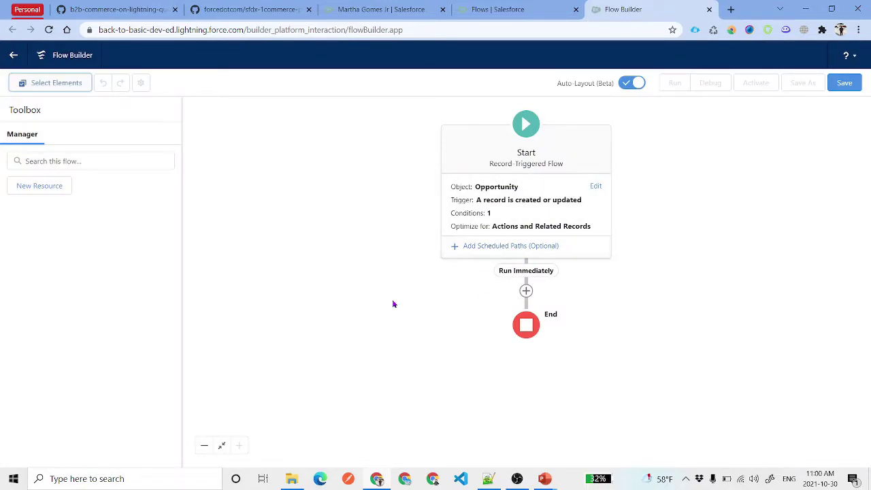
- Start adding an Action after Run Immediately, then cancel it
left_click(526, 293)
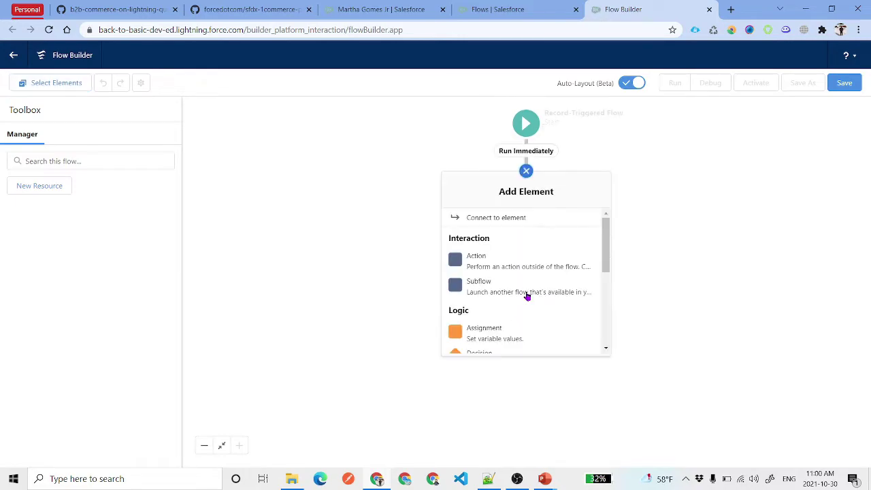
left_click(508, 267)
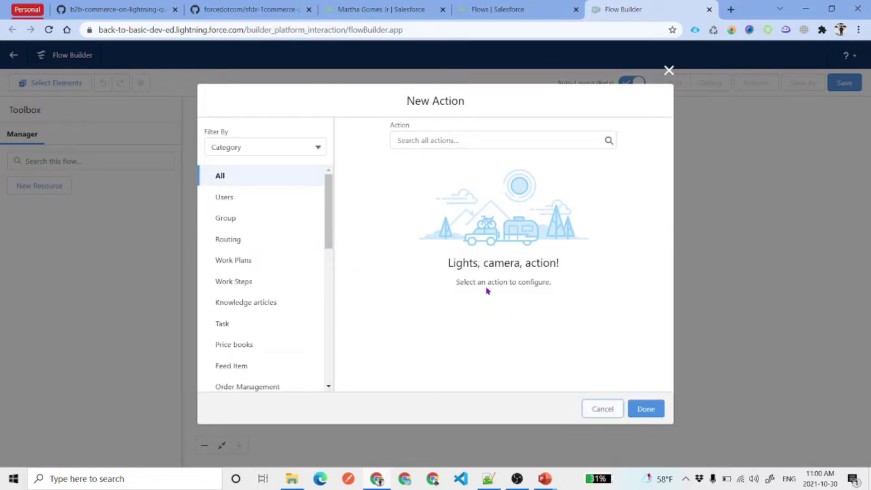
left_click(601, 408)
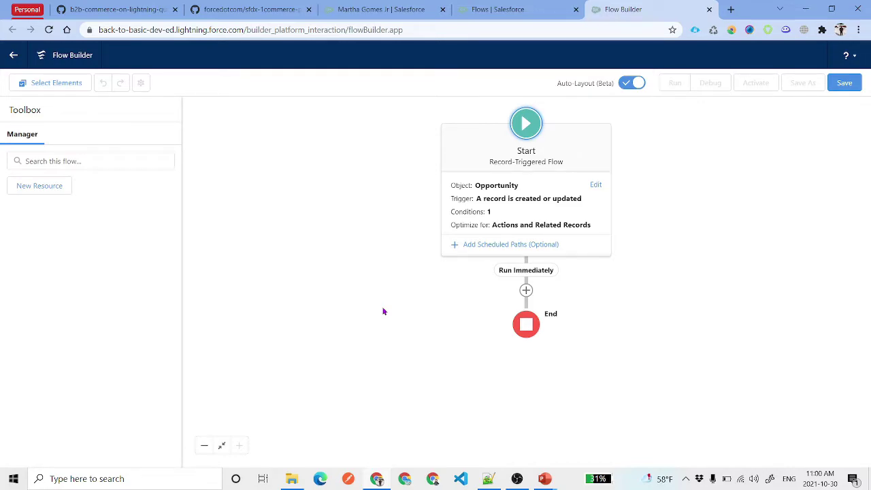
- Add a Decision element after Run Immediately instead
left_click(527, 290)
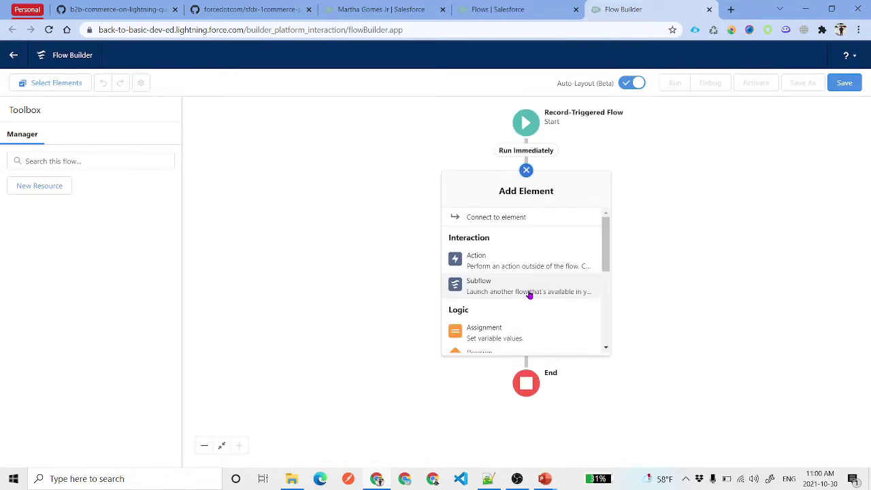
scroll(538, 310, "down", 2)
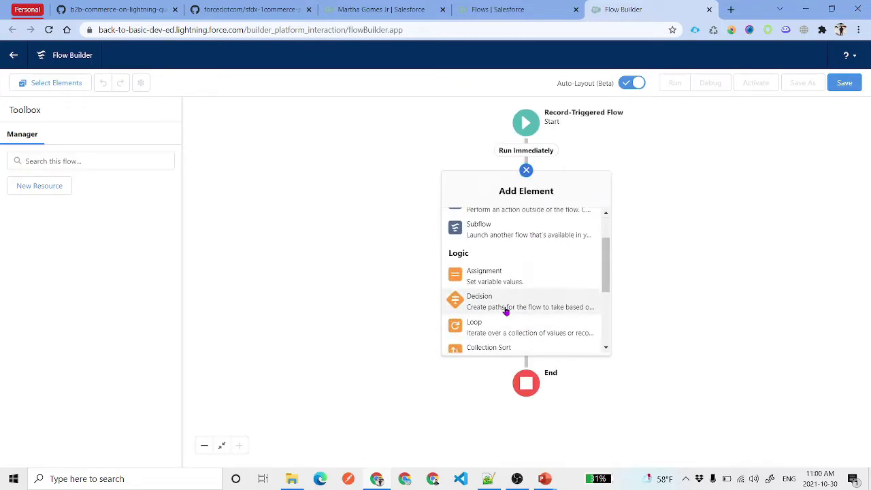
left_click(544, 303)
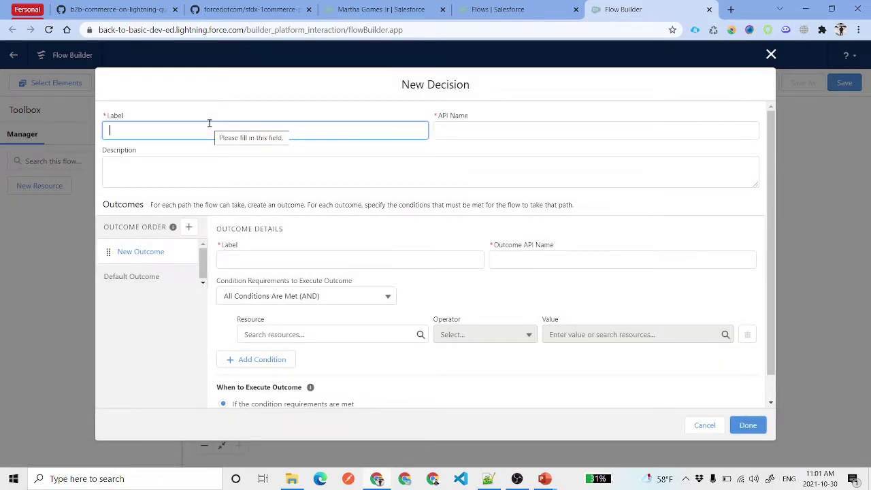
- Paste the decision label and name its first outcome 'Stage Change to Close Won'
type("Check if Stage has been changed to Closed Won")
left_click(285, 261)
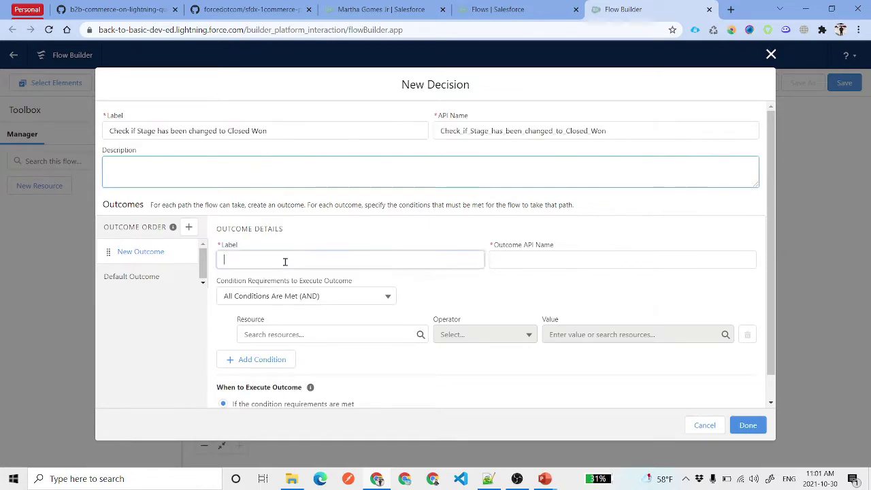
type("Stage Chan")
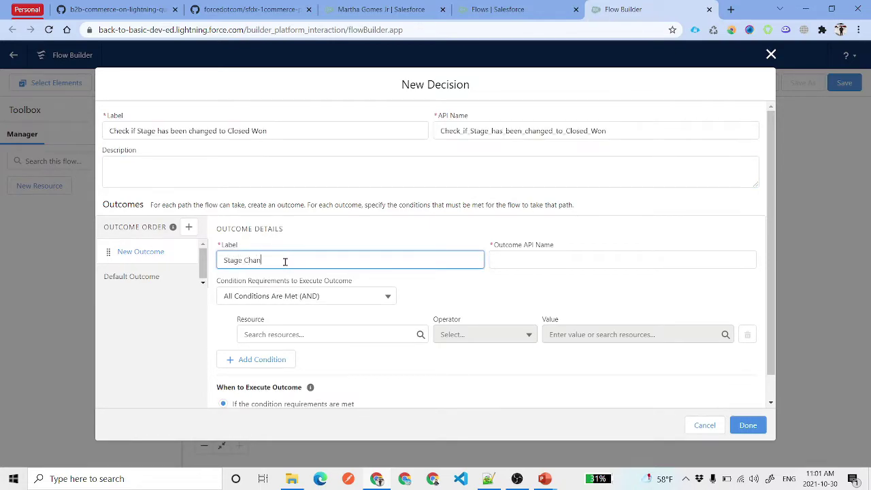
type("ge to Close Won")
left_click(435, 298)
left_click_drag(354, 259, 218, 259)
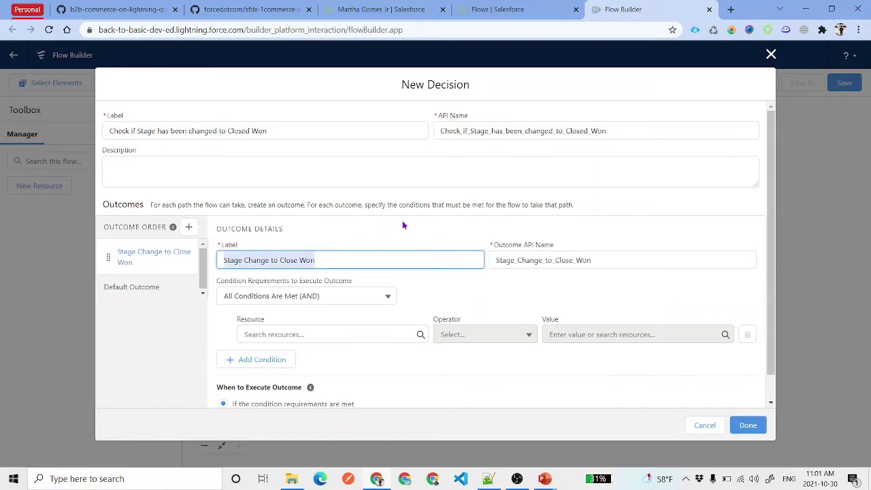
- Add the condition $Record Stage Does Not Equal the prior record's Stage
left_click(312, 335)
type("Rec")
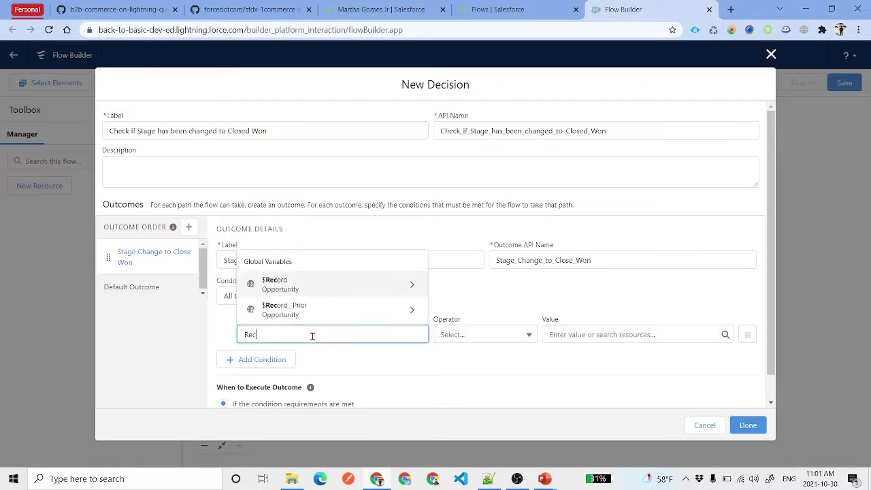
left_click(305, 294)
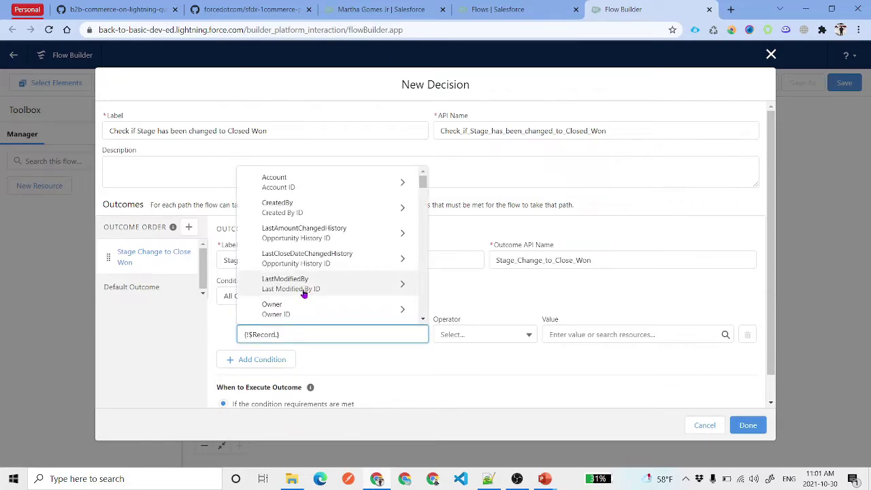
scroll(305, 294, "down", 3)
left_click(317, 311)
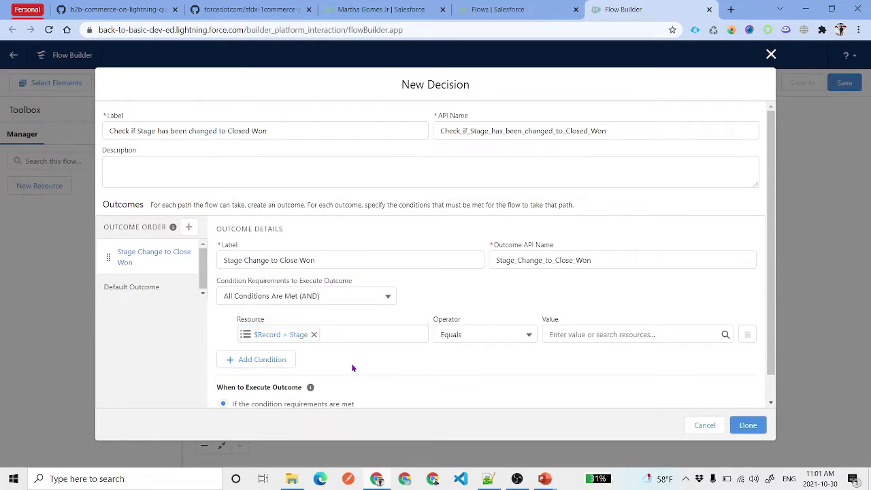
left_click(463, 335)
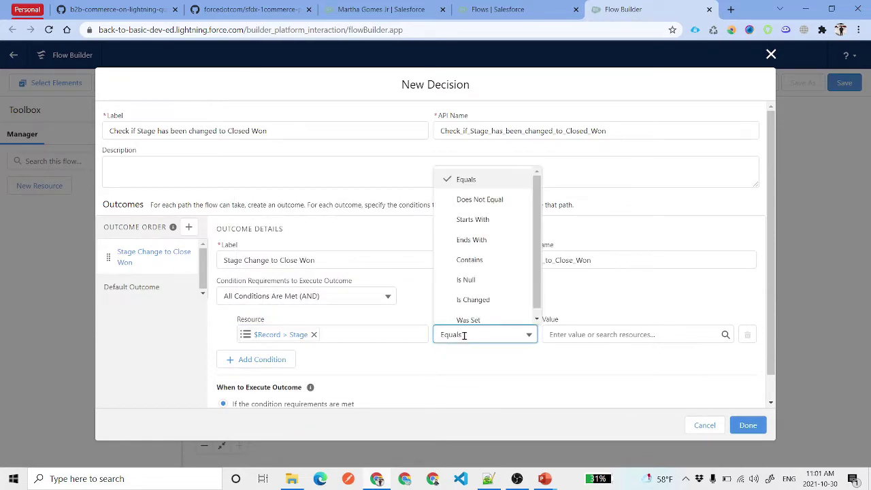
left_click(502, 201)
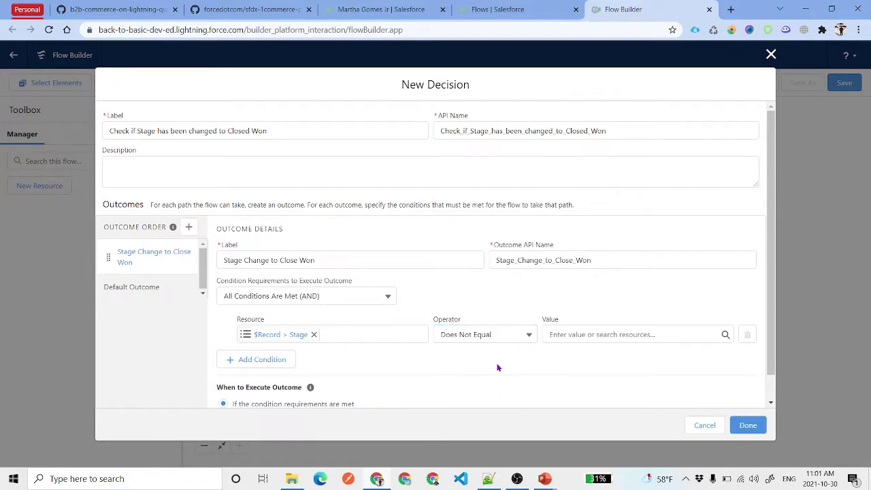
left_click(613, 332)
type("$Re")
left_click(559, 311)
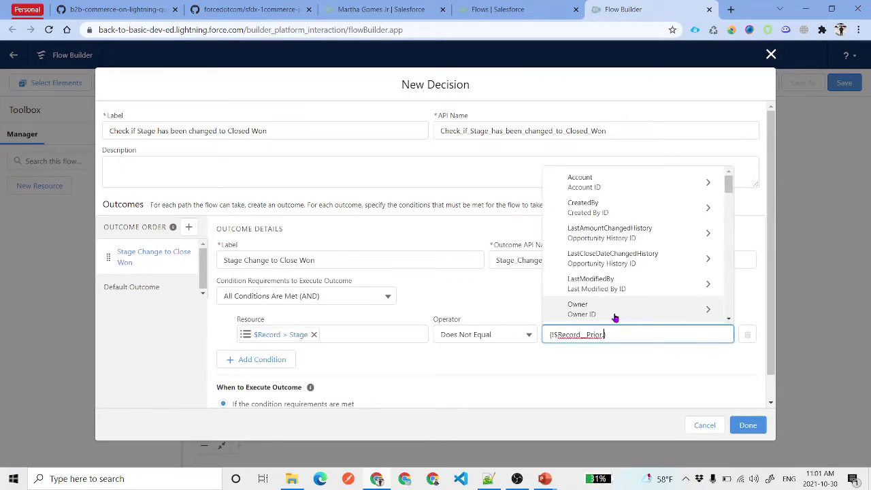
type("Sta")
left_click(615, 309)
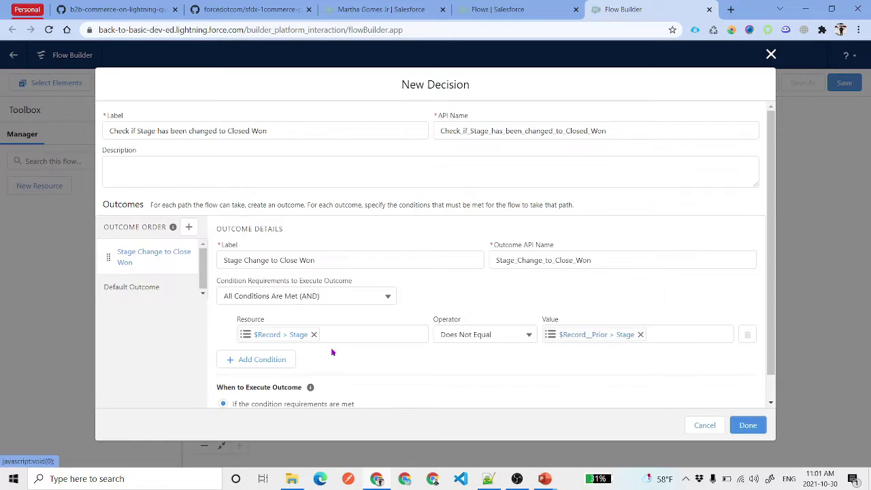
- Add a second condition $Record Stage Equals Closed Won and save the decision
left_click(247, 363)
left_click(328, 367)
type("{!$Record.Sta")
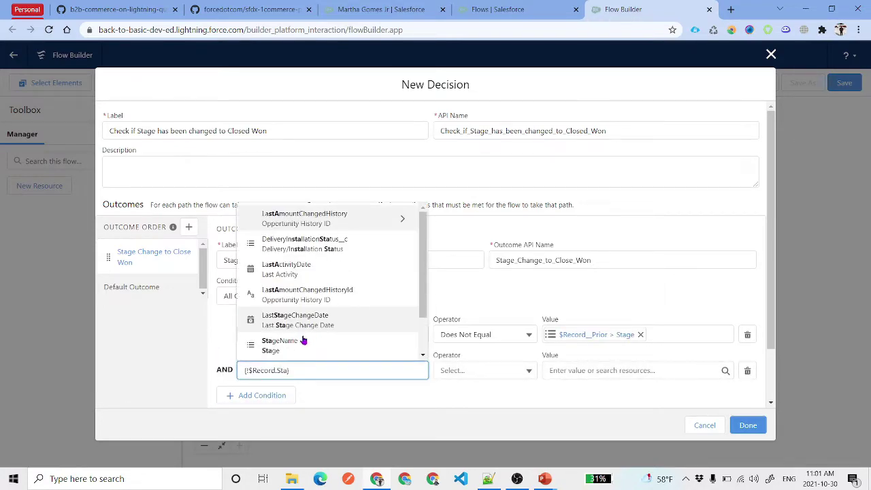
left_click(299, 345)
left_click(585, 369)
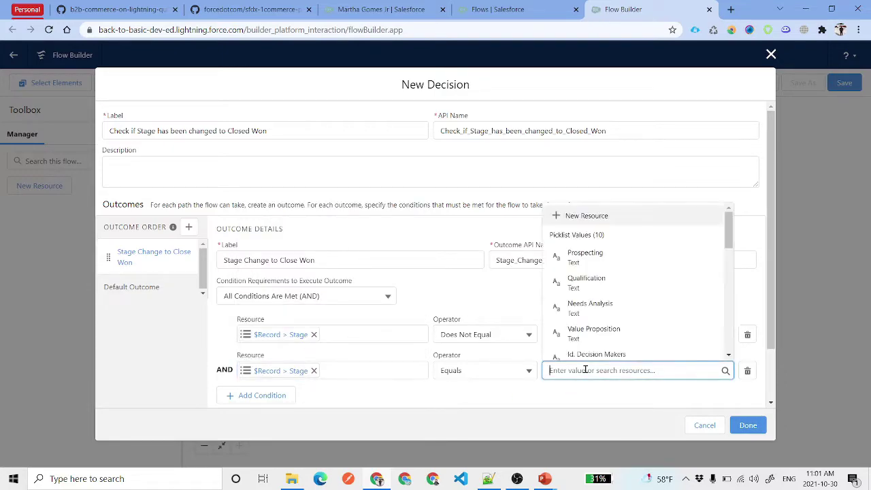
scroll(640, 324, "down", 3)
left_click(605, 337)
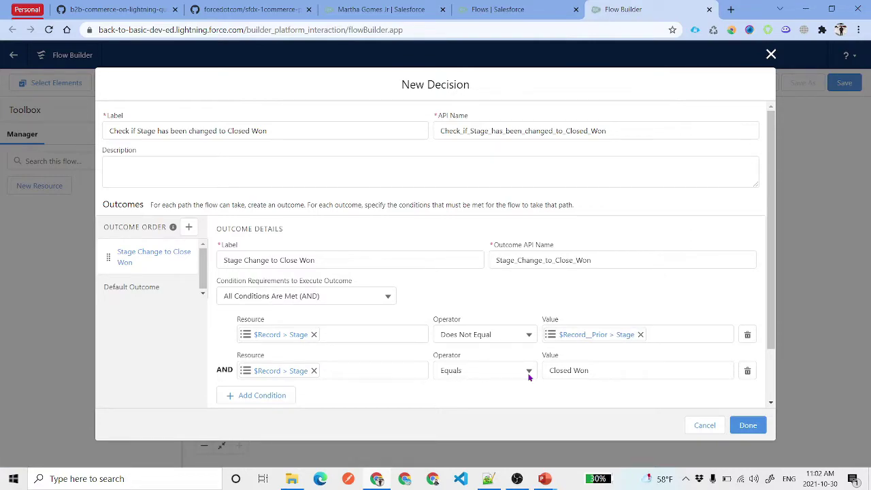
left_click(747, 427)
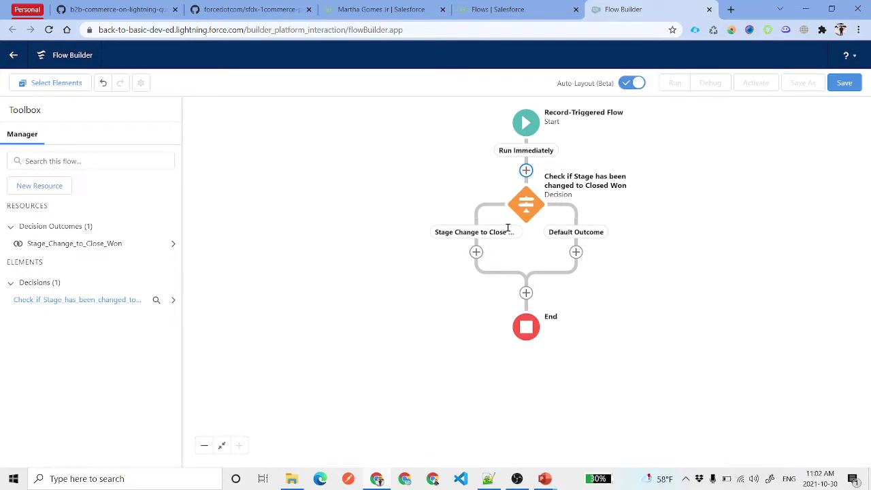
- Add a Send Email action on the Closed Won branch
left_click(476, 252)
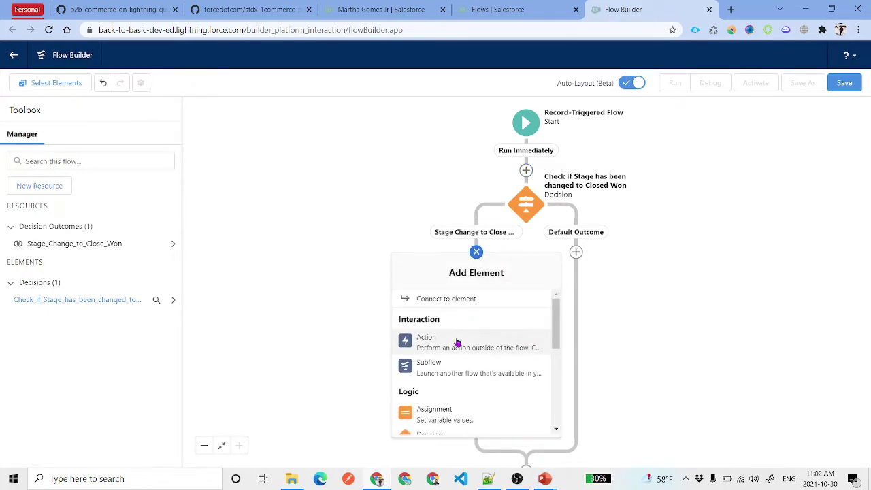
left_click(457, 342)
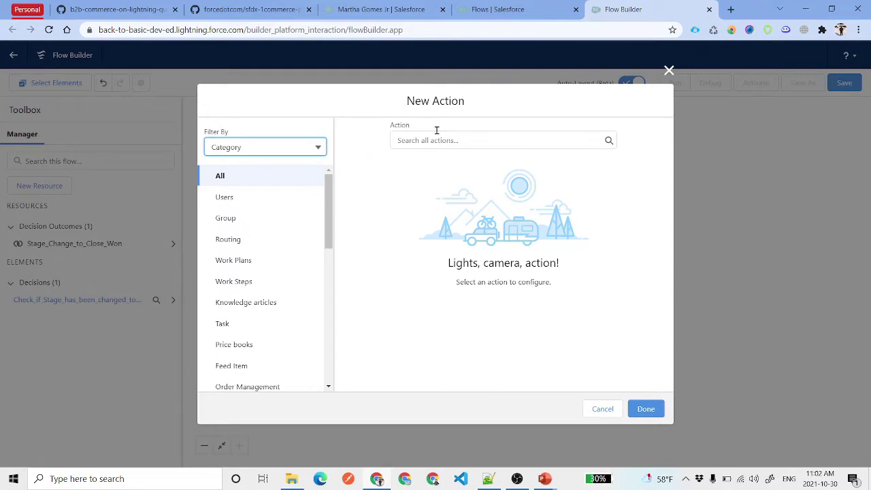
left_click(436, 134)
type("Send")
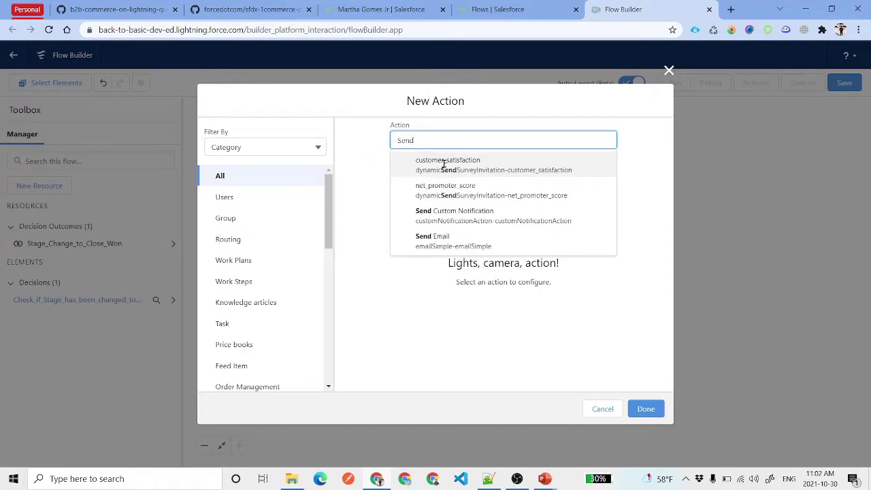
left_click(459, 246)
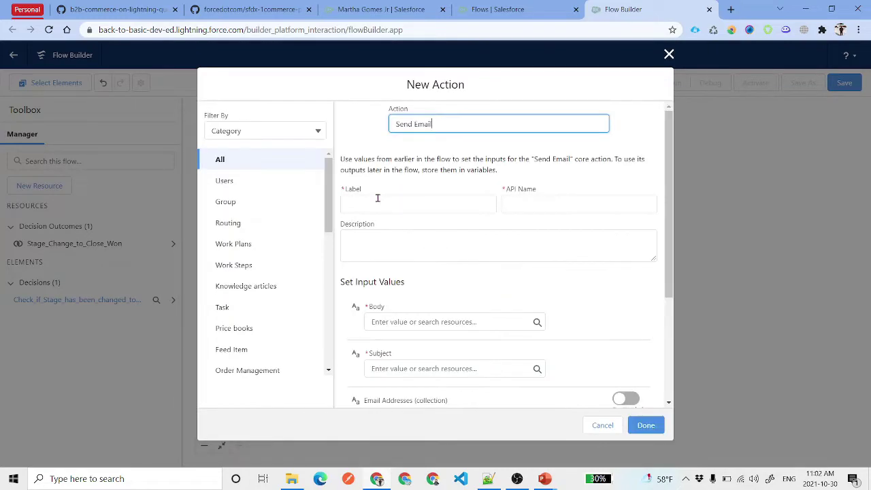
- Label the action 'Send Email to Account Owner', auto-filling its API name
left_click_drag(445, 125, 368, 130)
key("ctrl+c")
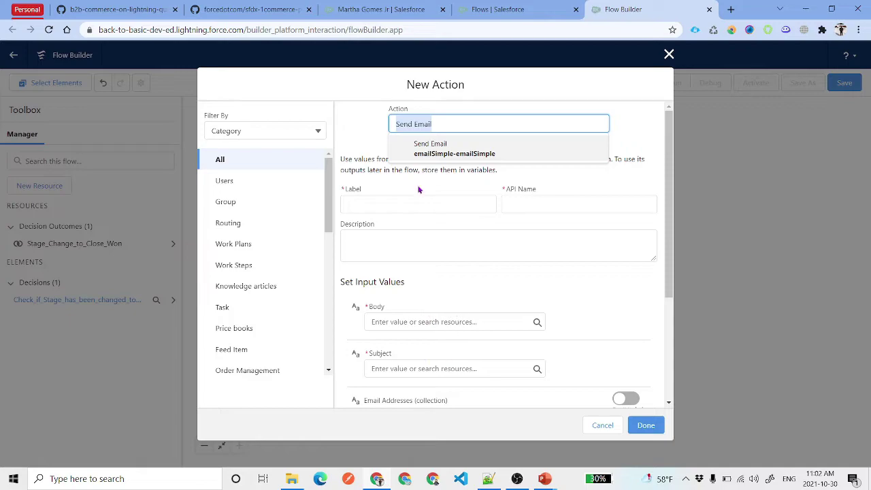
left_click(408, 208)
key("ctrl+v")
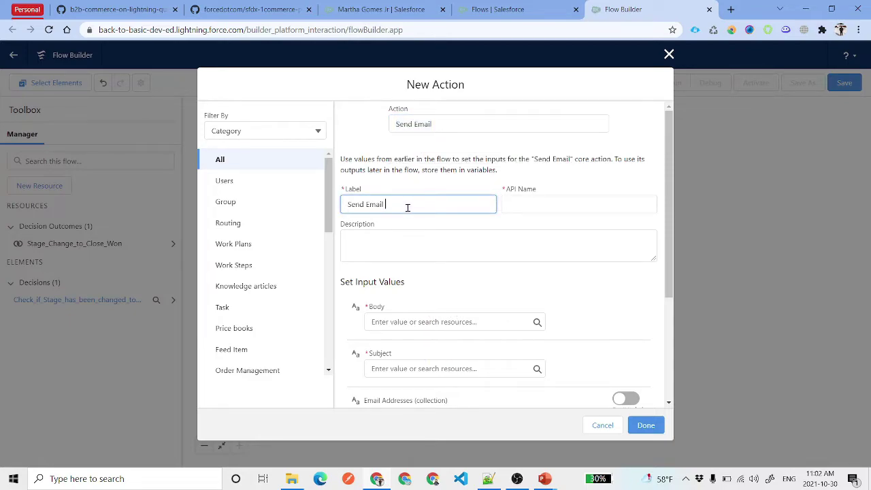
type("to Account Owner")
key("Tab")
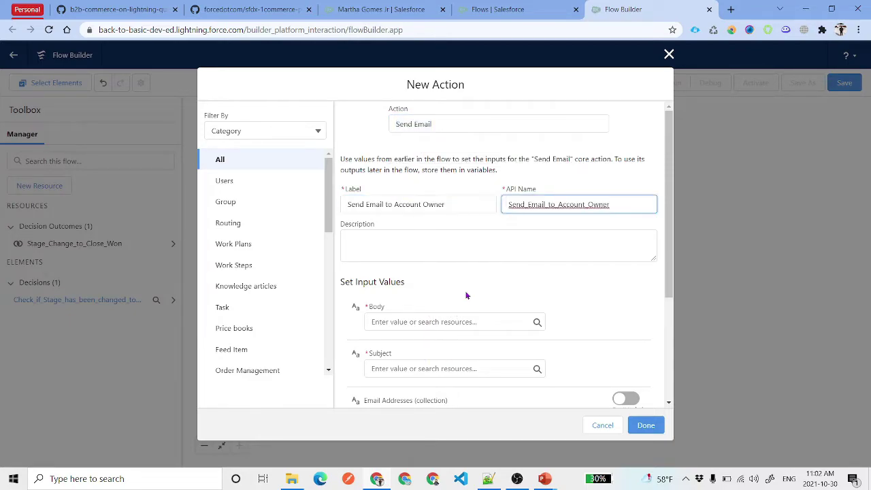
scroll(461, 306, "down", 2)
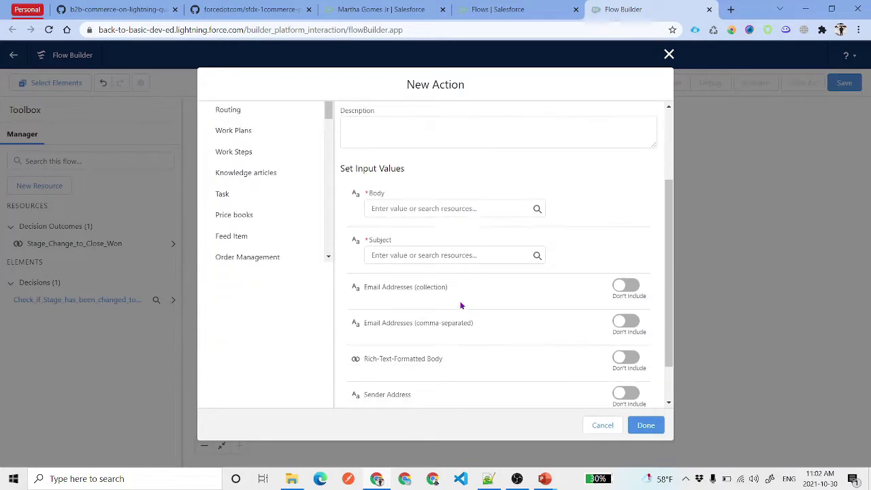
- Set the email body to '{!$Record.Name} Opportunity has been closed.'
left_click(440, 209)
type("Rec")
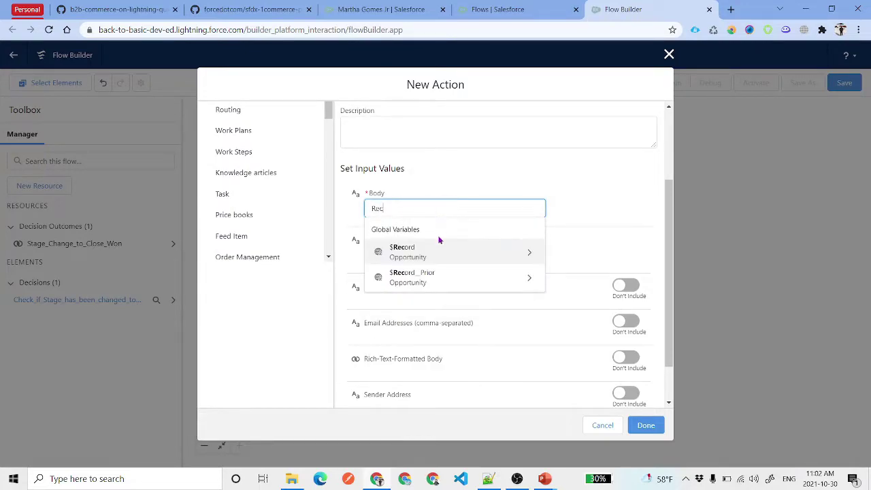
left_click(438, 252)
type("Na")
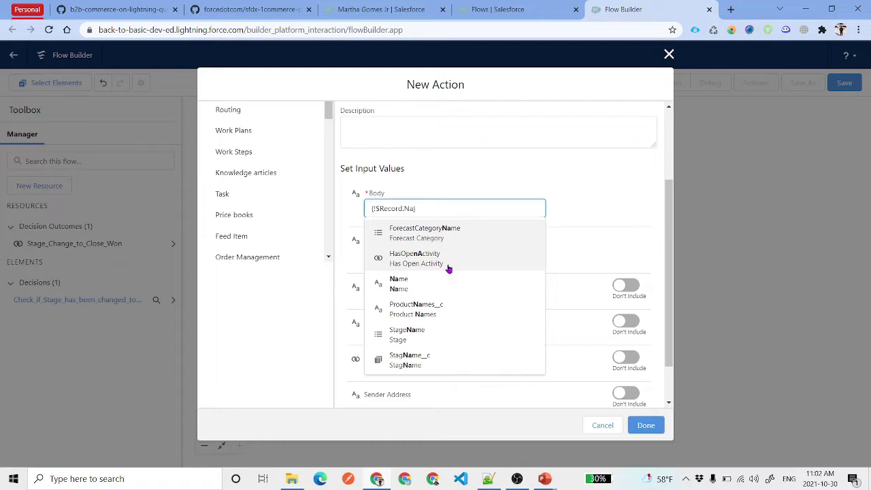
left_click(448, 276)
left_click(454, 214)
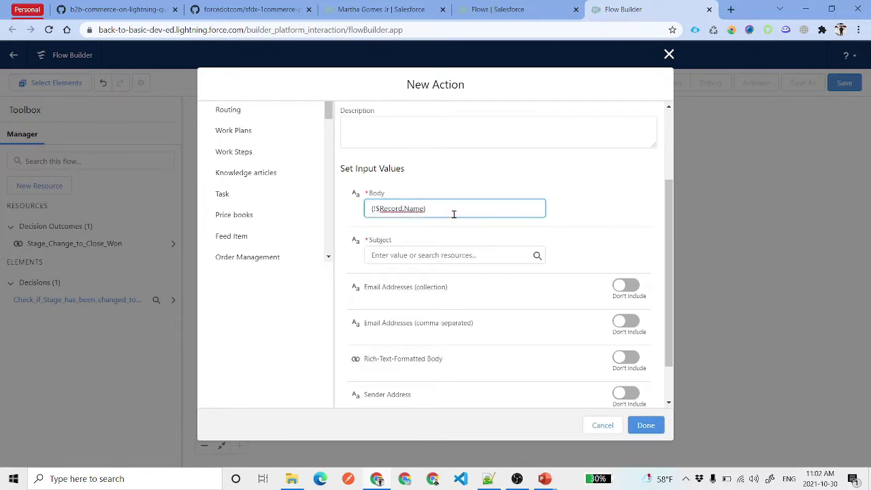
type("Opportunity has been closed.")
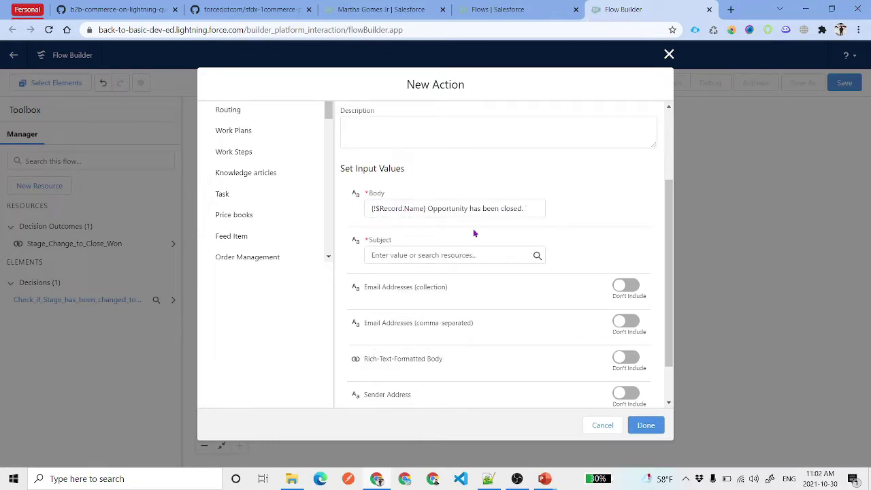
triple_click(423, 209)
- Set the email subject to '{!$Record.Name} Opportunity has been closed.'
left_click(426, 250)
type("Opportunity has been closed. Time to celebrate")
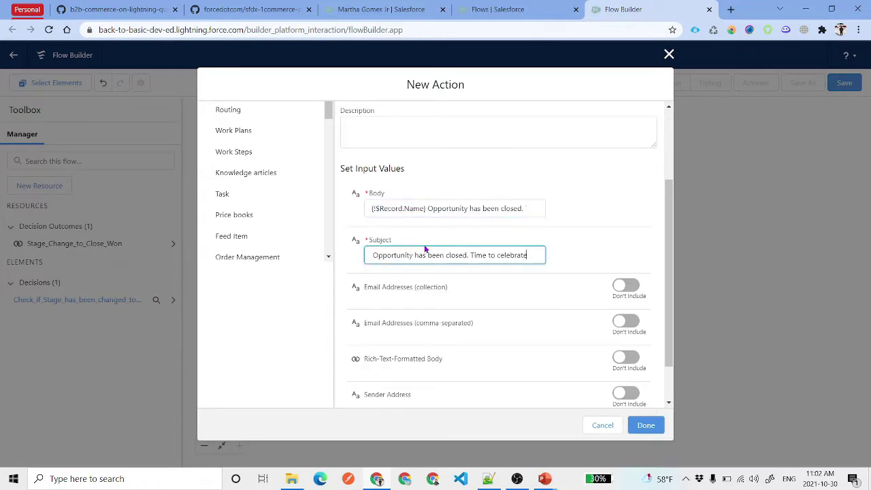
key("Home")
type("{!$Record.Name}")
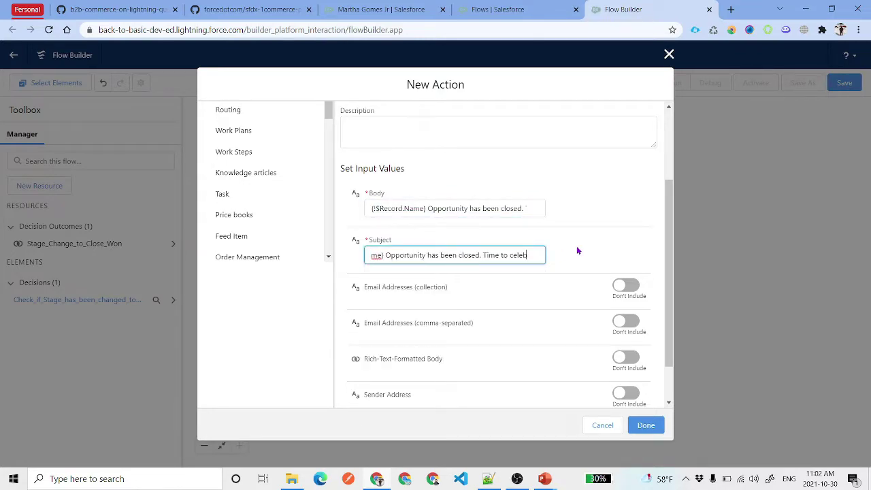
key("BackSpace")
key("BackSpace")
key("BackSpace")
key("BackSpace")
key("BackSpace")
key("BackSpace")
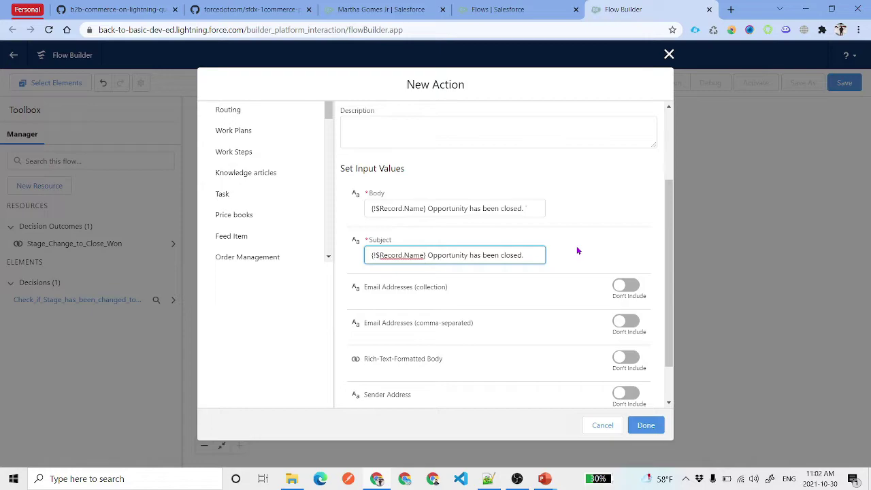
left_click(590, 210)
scroll(578, 225, "down", 2)
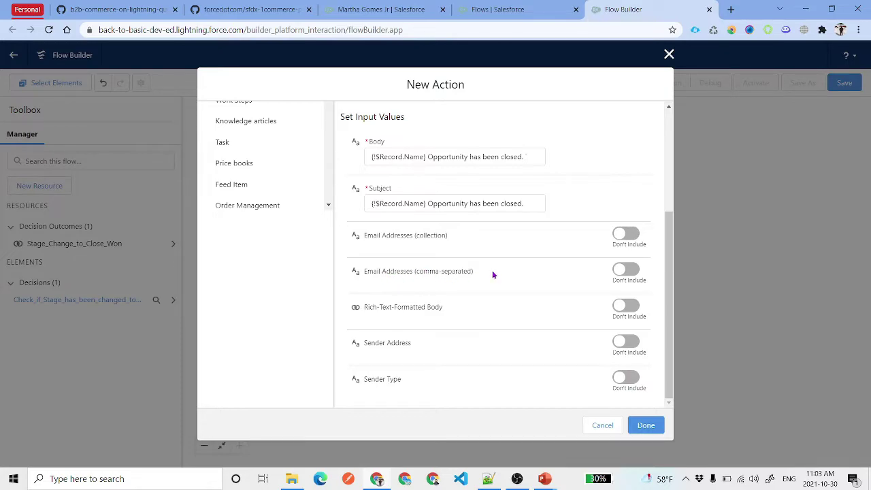
- Include recipient address {!$Record.Account.Owner.Email} and save the email action to the flow
left_click(630, 269)
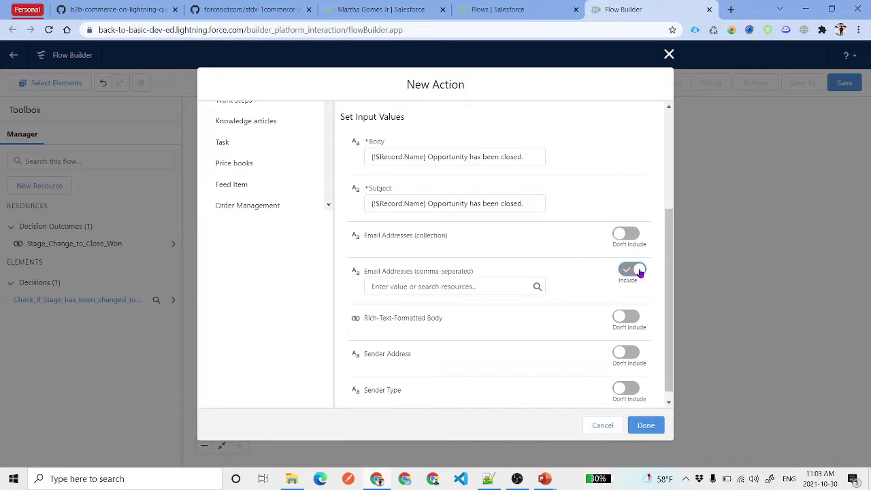
left_click(405, 283)
type("rec")
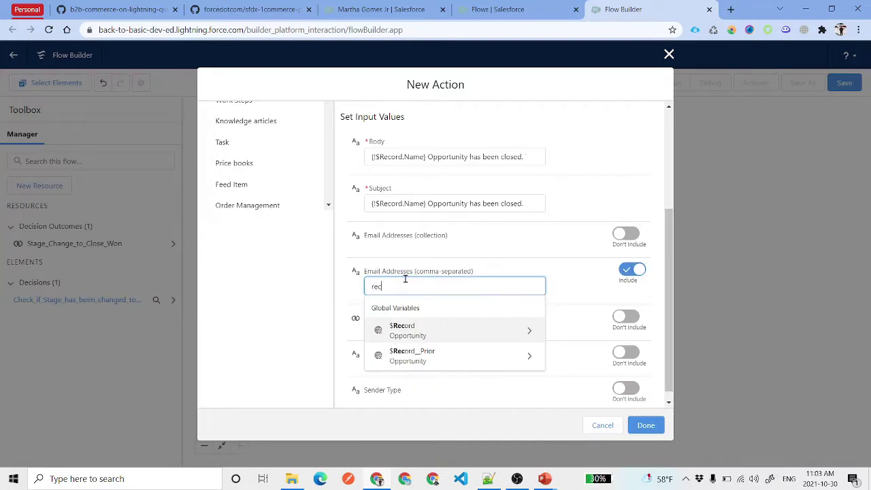
left_click(414, 334)
type("acc")
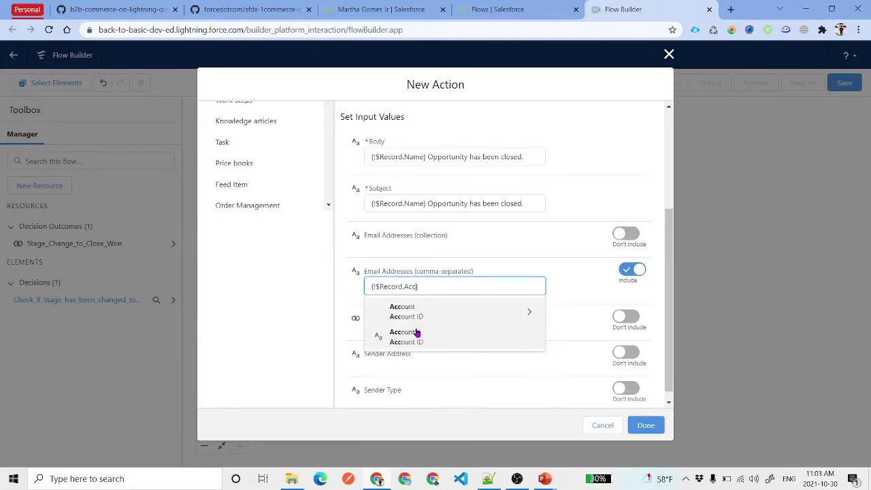
left_click(427, 312)
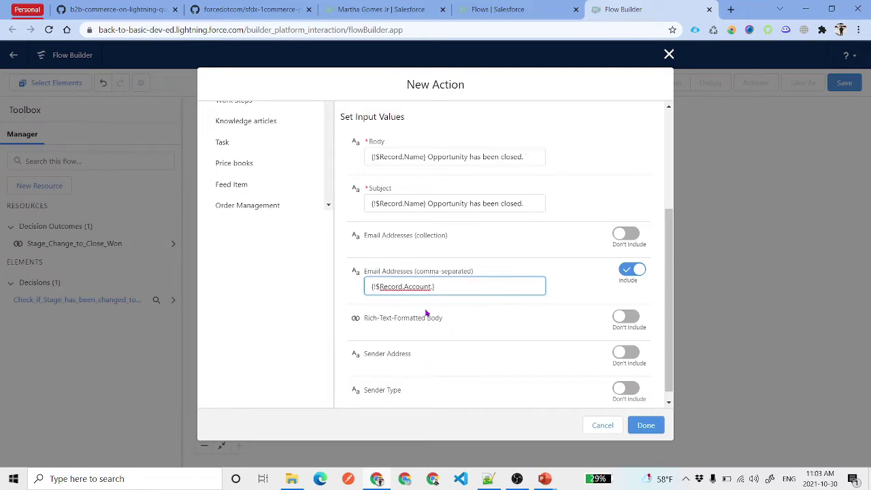
type("Ow")
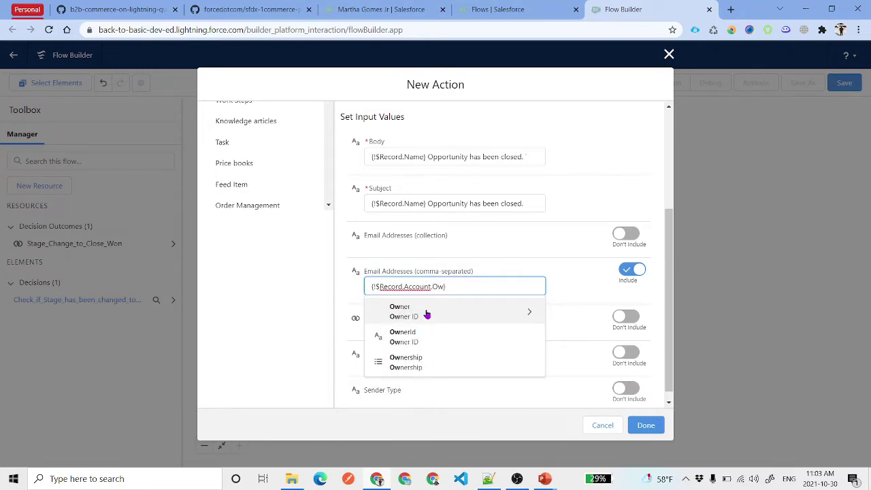
left_click(480, 313)
type("Email")
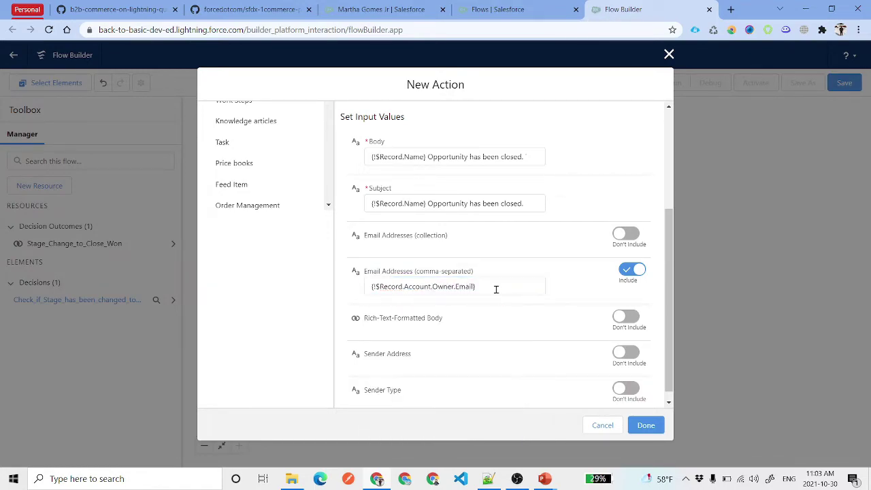
left_click_drag(499, 284, 326, 287)
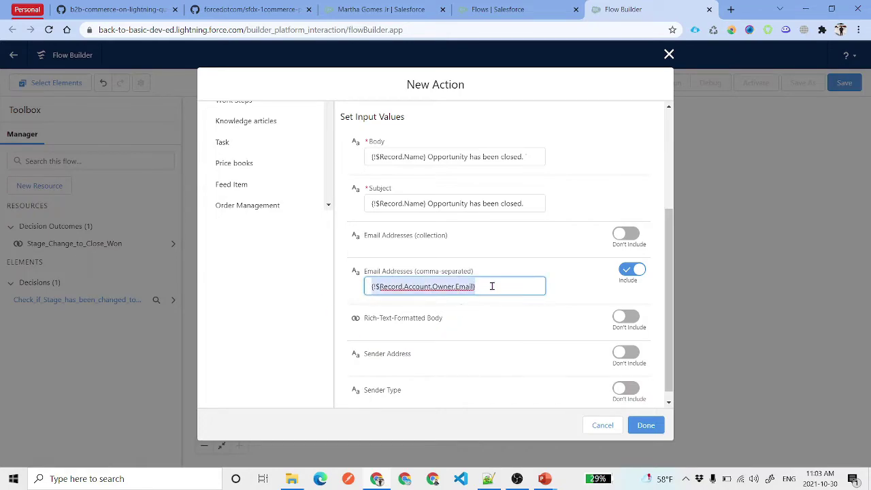
left_click(533, 268)
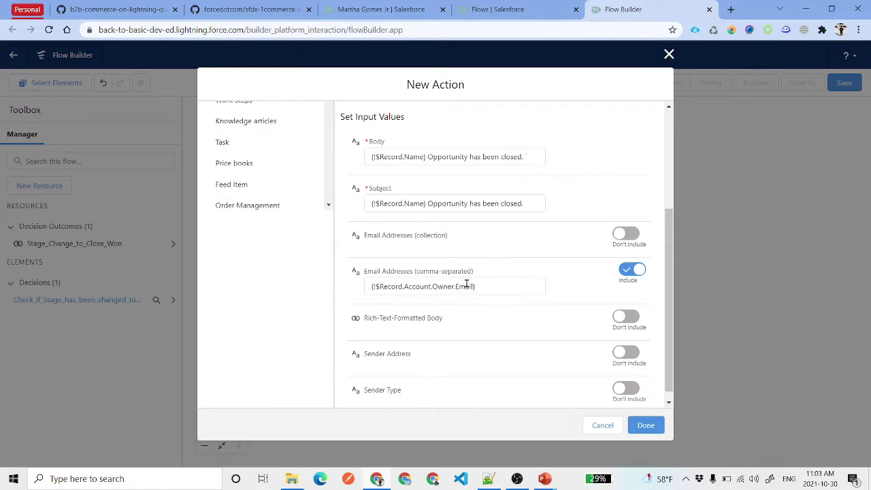
scroll(555, 284, "down", 1)
left_click(644, 424)
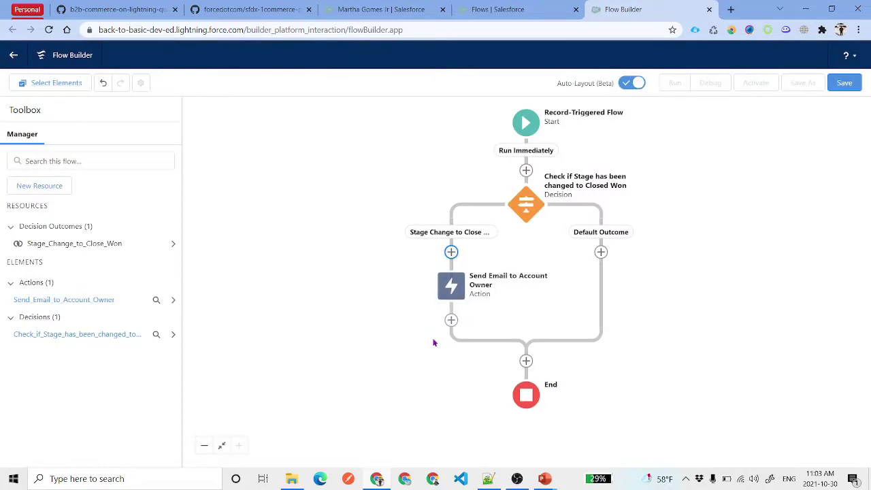
- Add a fault path to the email action with a Post to Chatter action on it
left_click(452, 286)
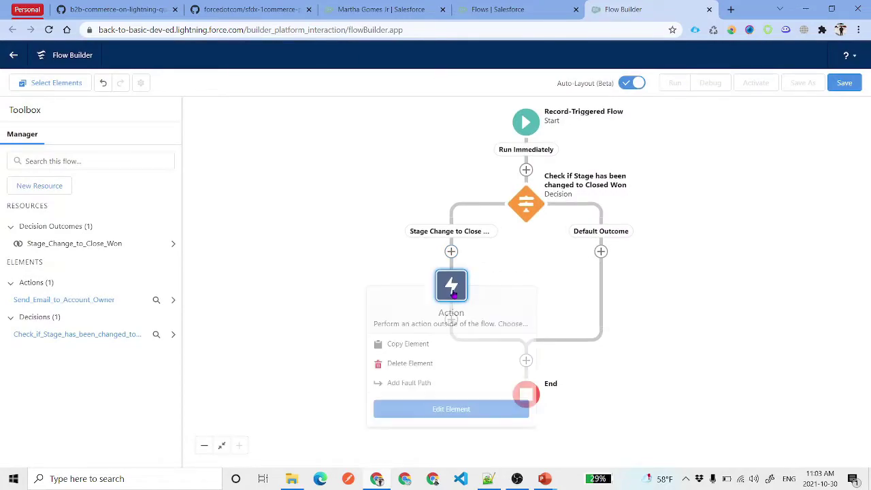
left_click(424, 384)
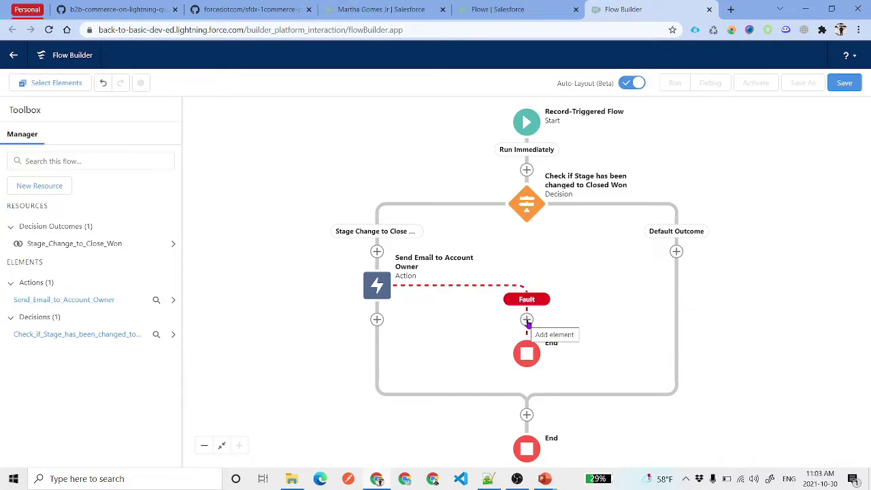
left_click(527, 320)
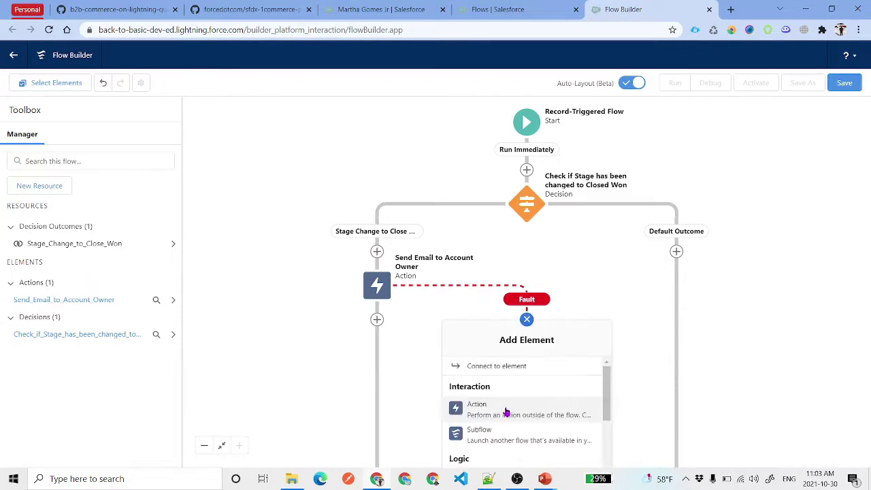
left_click(507, 411)
left_click(458, 142)
type("Post")
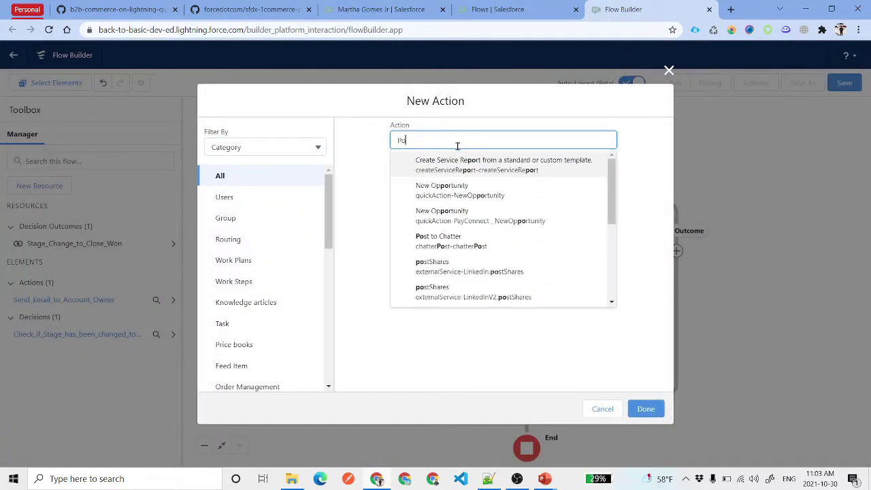
left_click(485, 163)
- Set Message to {!$Flow.FaultMessage} and Target to {!$Record.Id}, then save the action
left_click(448, 182)
type("Flow.Fa}")
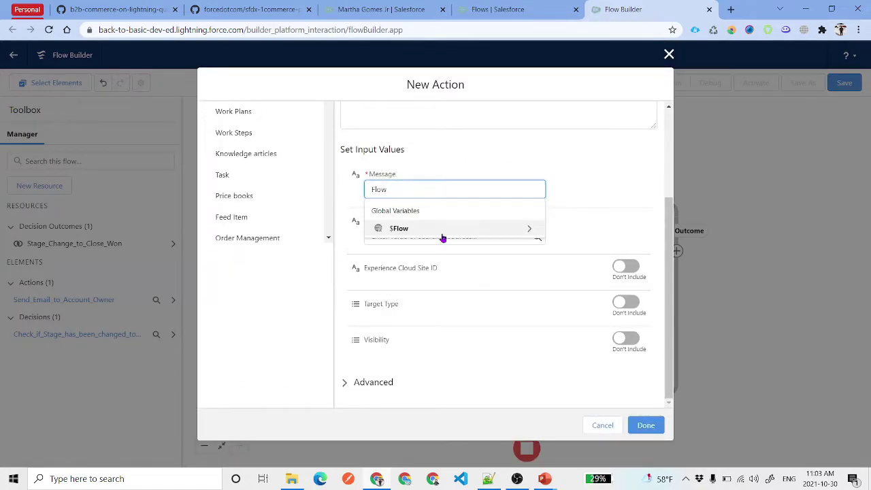
left_click(443, 230)
type("FaultMessage}")
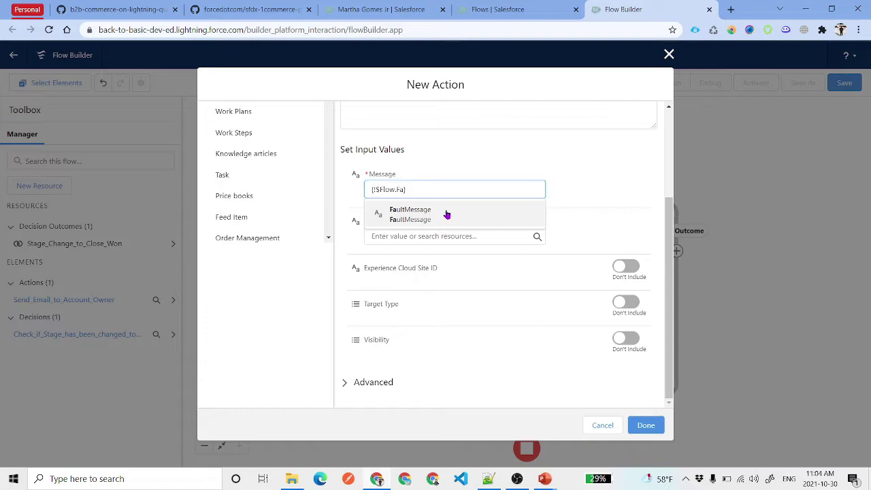
left_click(445, 213)
left_click(458, 231)
type("Record.Id}")
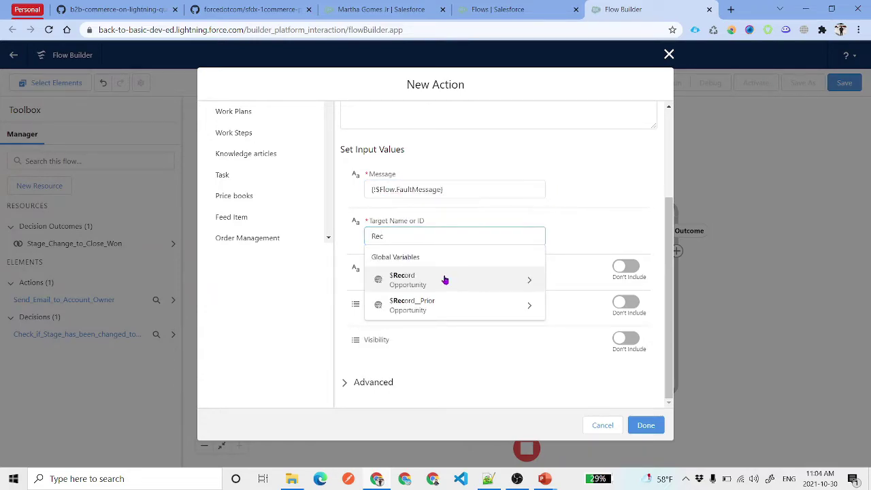
left_click(444, 280)
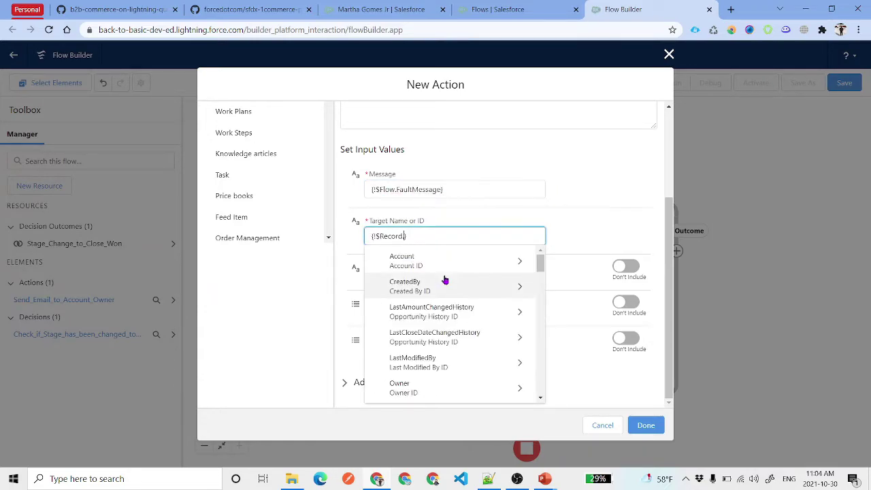
type("Id")
left_click(582, 223)
left_click(646, 425)
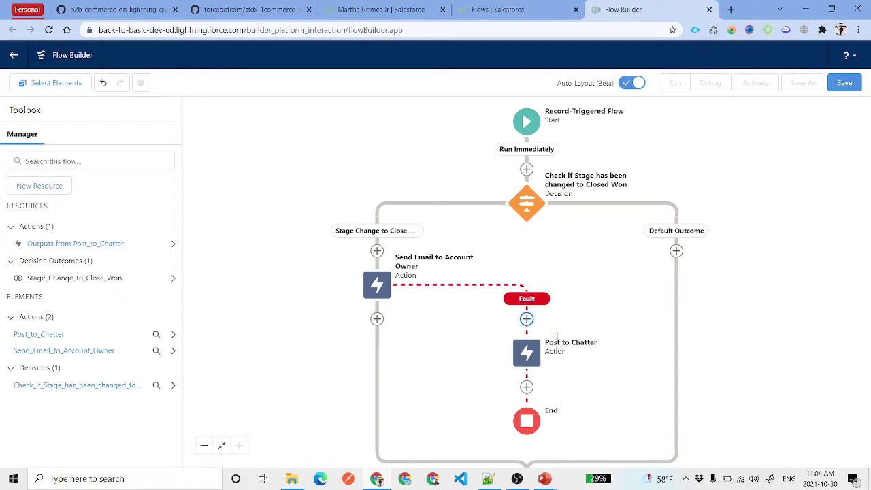
- Give Post to Chatter its own fault path and pan to review the decision branches
left_click(527, 356)
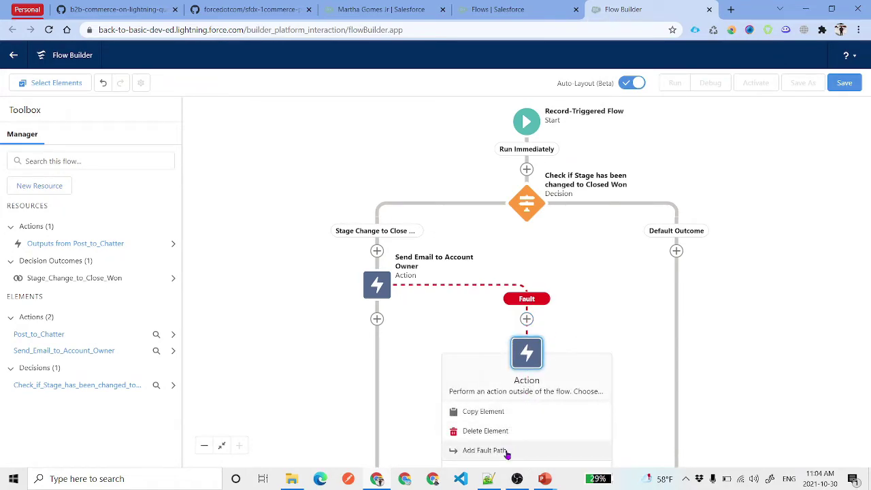
left_click(531, 450)
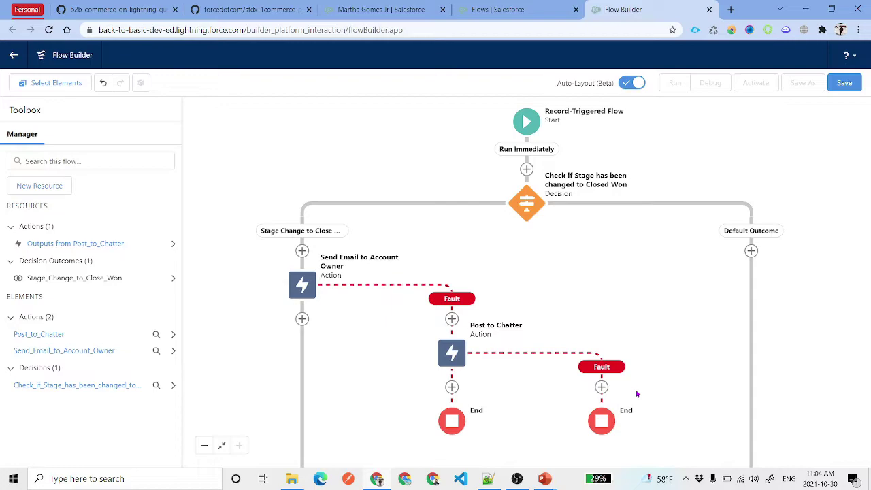
scroll(661, 355, "down", 2)
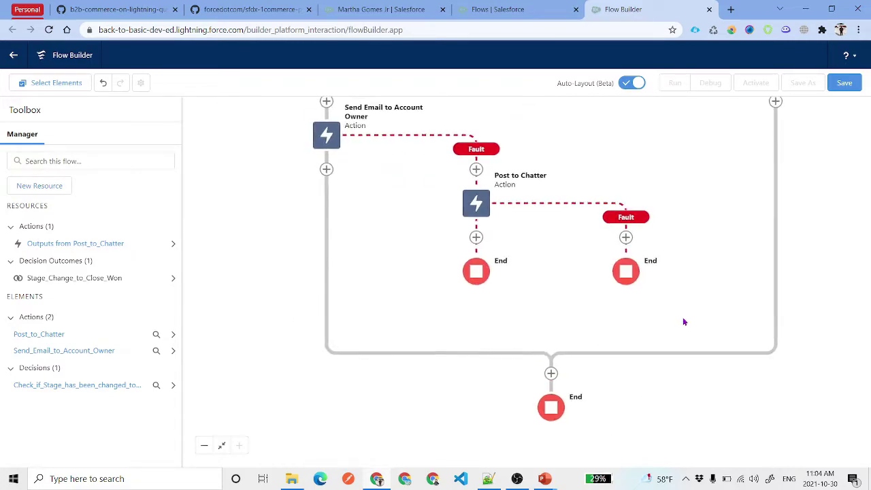
left_click_drag(683, 317, 702, 350)
left_click_drag(418, 236, 404, 268)
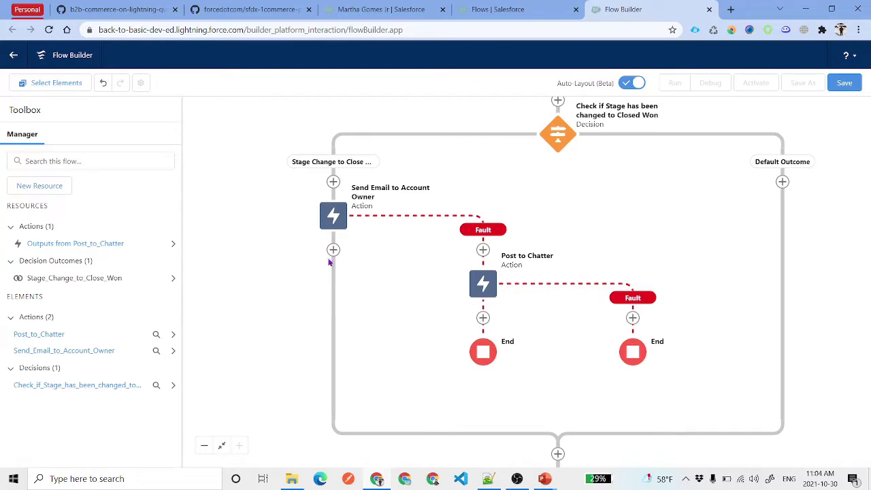
- After Send Email, add a Create Records element 'Create a Task Record' creating a Task from separate values
left_click(333, 250)
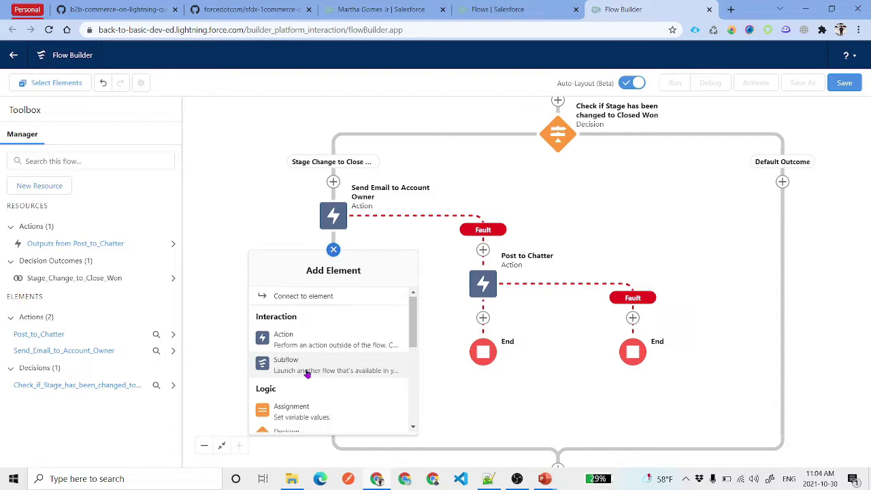
scroll(351, 368, "down", 5)
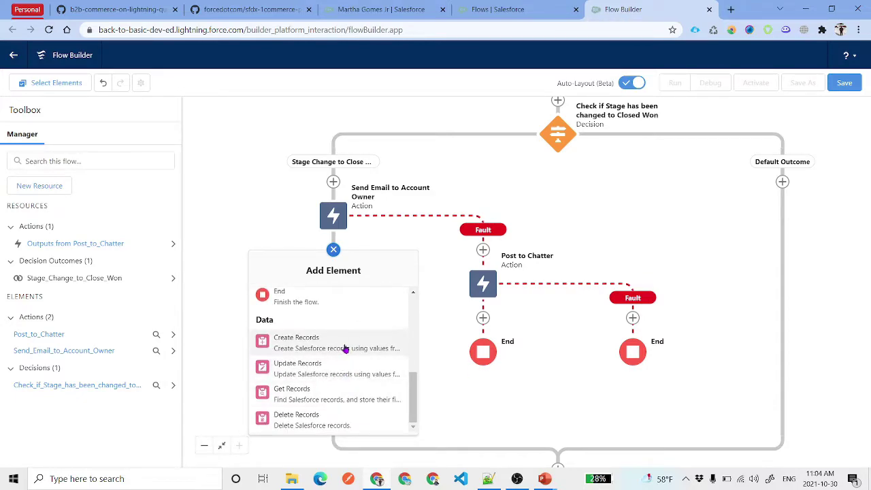
left_click(345, 348)
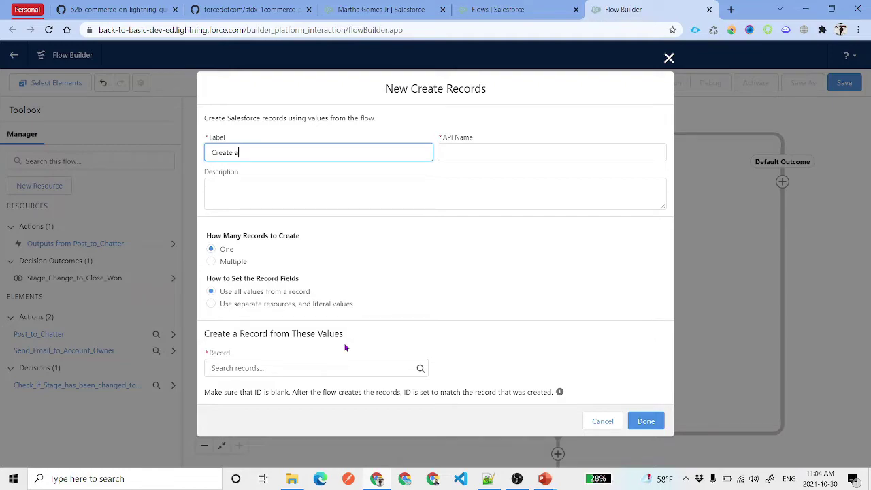
type("Create a Task Record")
left_click(220, 257)
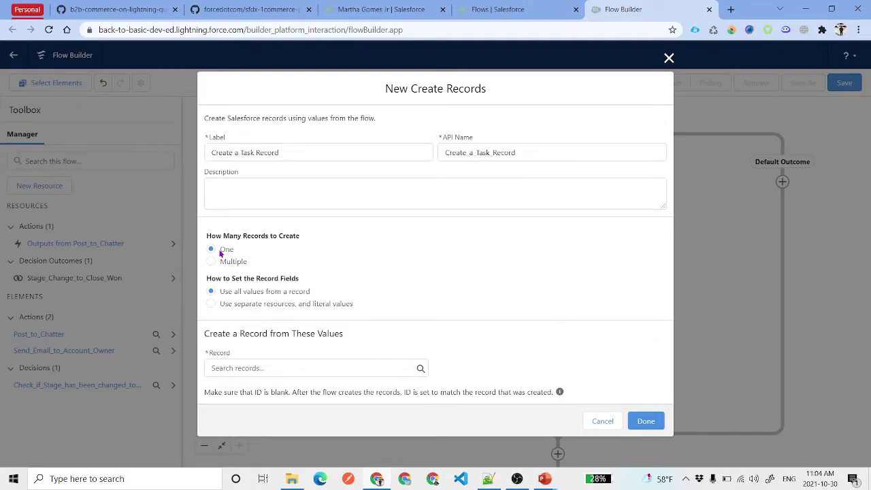
left_click(254, 307)
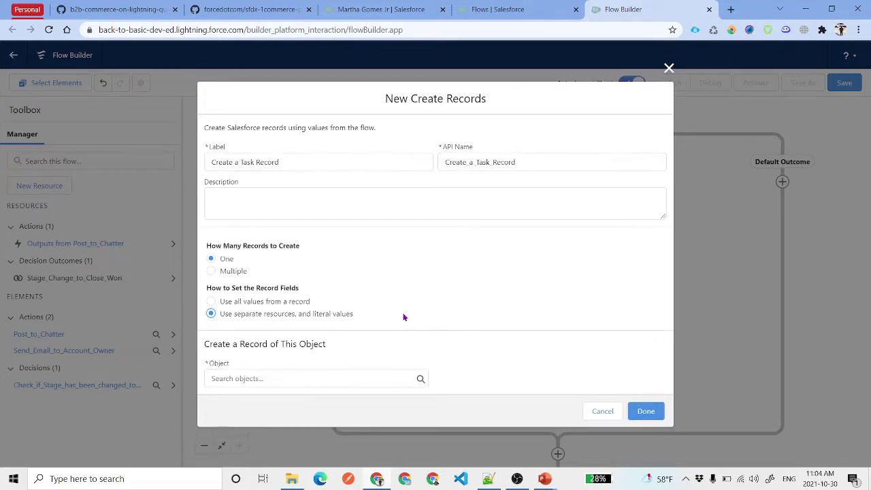
left_click(306, 373)
type("task")
key("Return")
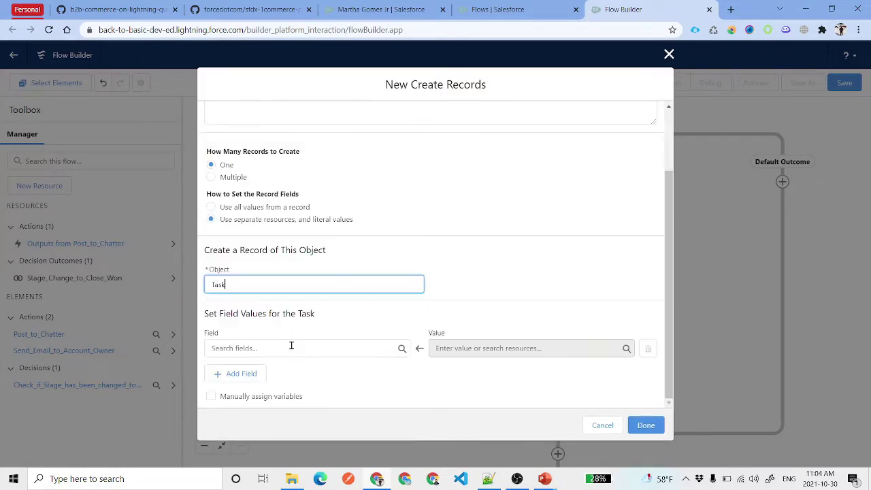
- Set the task's Subject field to Celebrate
left_click(291, 348)
type("s")
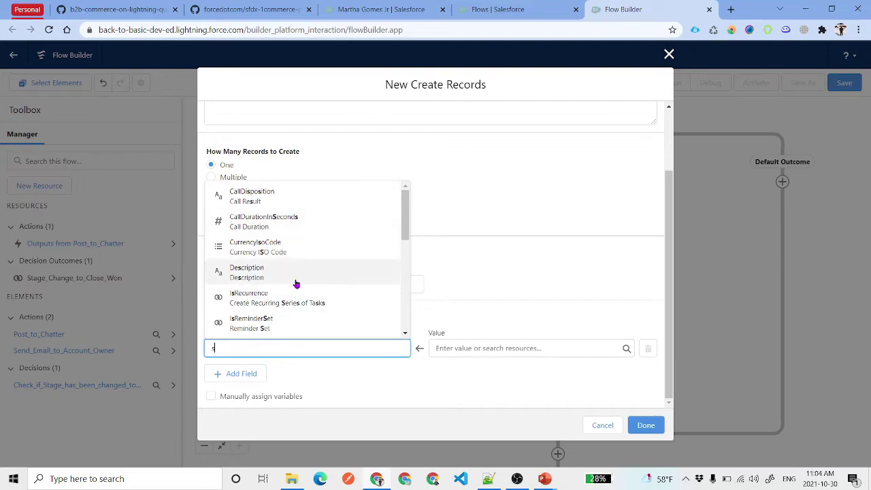
type("ubject")
key("Return")
left_click(453, 348)
type("C")
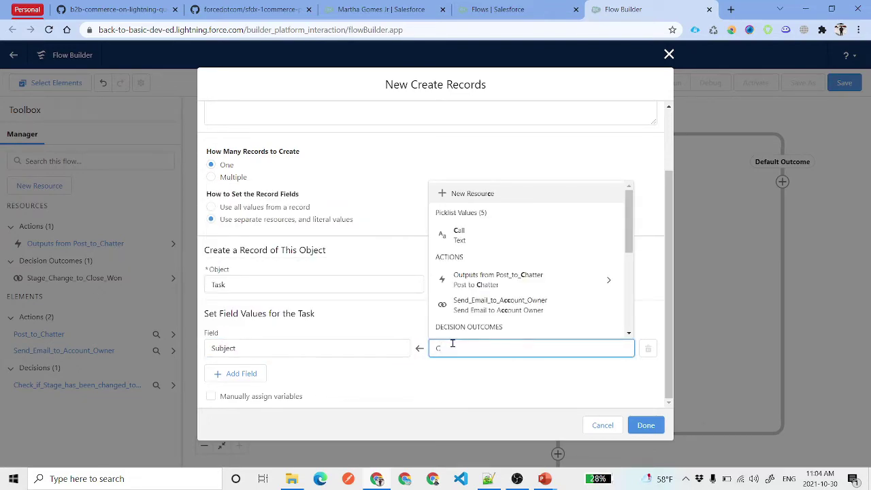
type("elebrate")
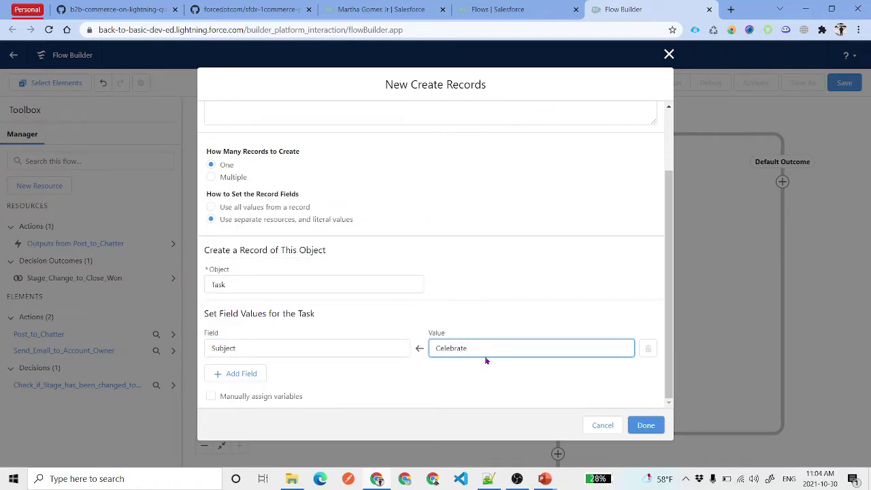
left_click(451, 379)
- Add a WhatId field linking the task to the opportunity's $Record Id
left_click(243, 379)
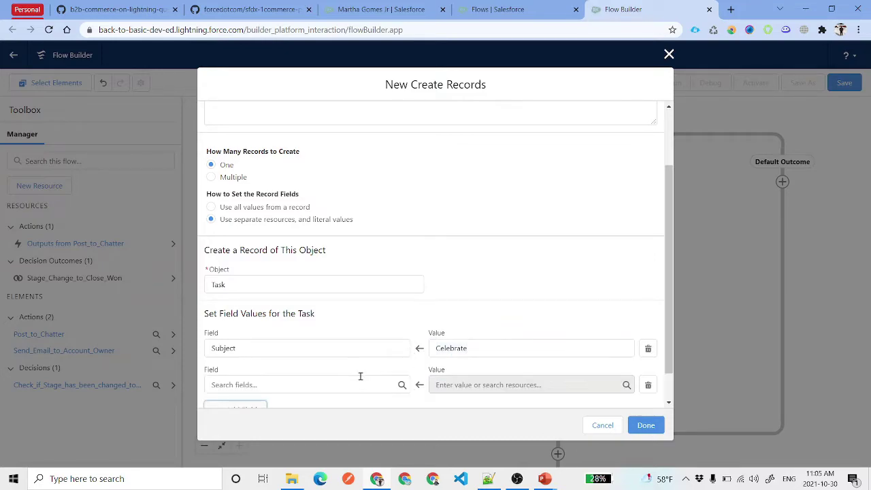
scroll(361, 377, "down", 1)
left_click(319, 344)
type("Rec")
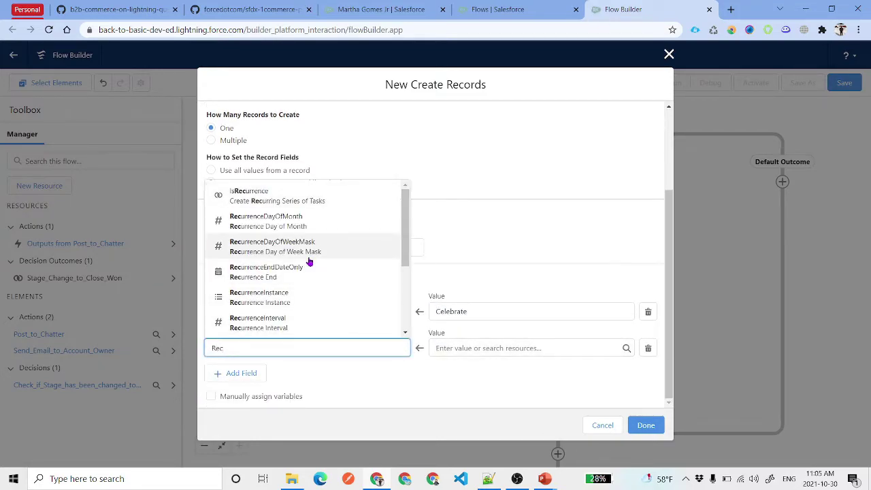
key("BackSpace")
type("la")
left_click(284, 325)
left_click(463, 348)
type("Rec")
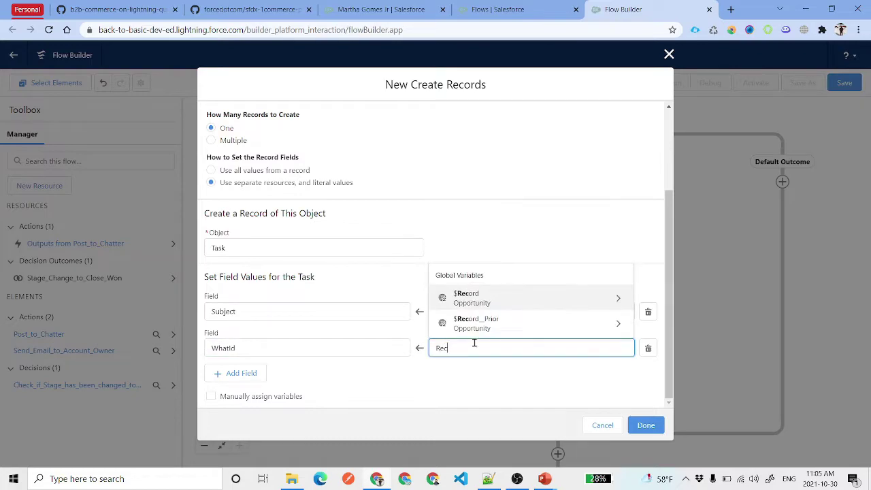
left_click(518, 293)
type("Id")
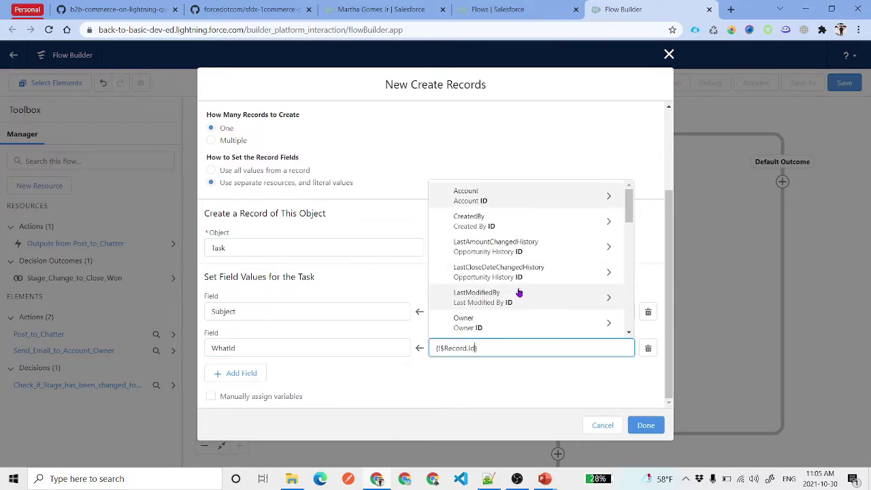
left_click(236, 373)
- Add a Description field and a Status field set to Not Started
left_click(293, 347)
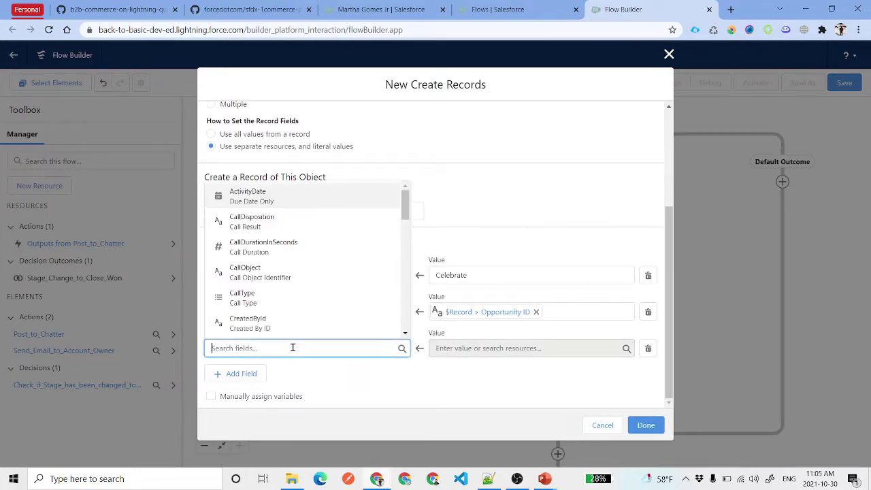
type("de")
left_click(292, 280)
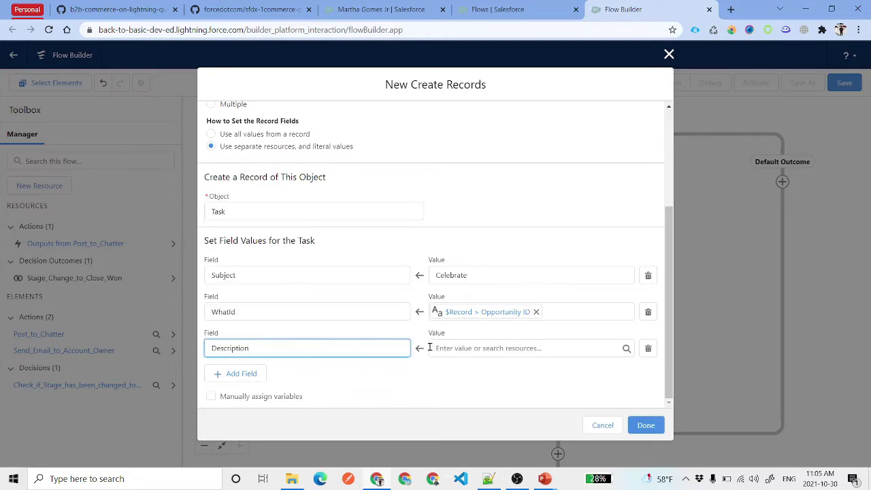
left_click(456, 350)
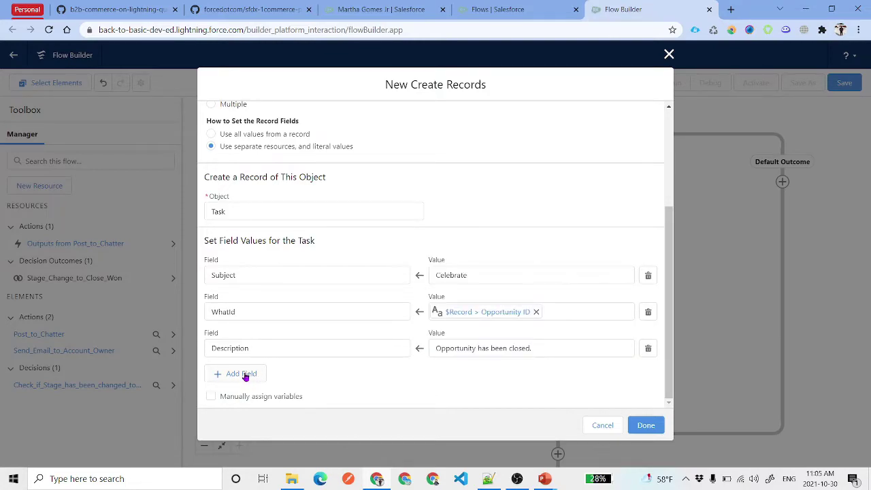
left_click(243, 375)
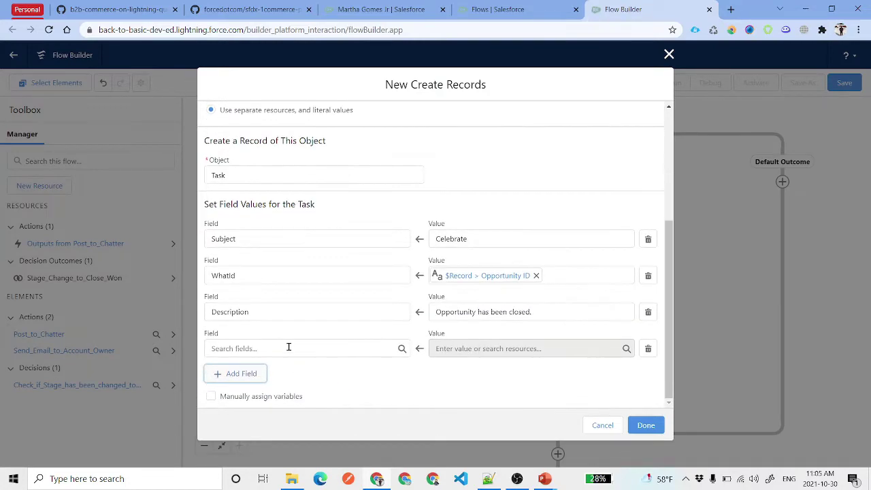
left_click(288, 347)
type("st")
left_click(246, 324)
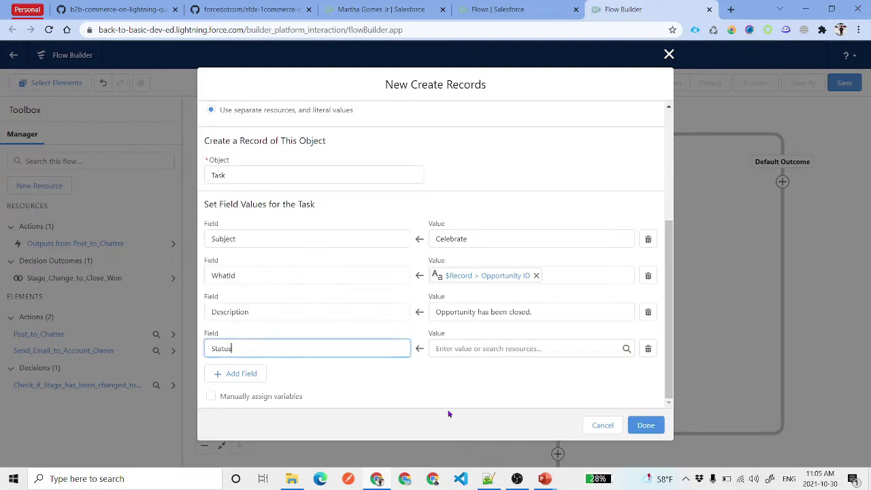
left_click(485, 349)
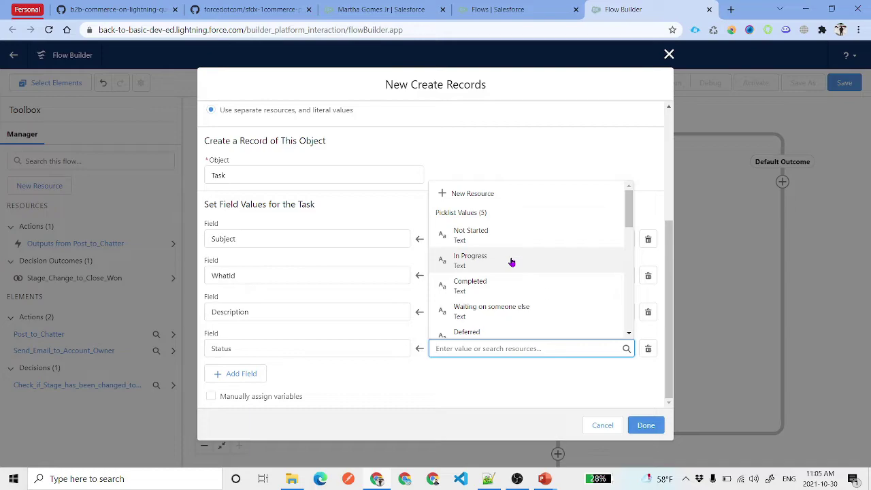
left_click(477, 234)
- Add a Priority field with the value Normal
left_click(243, 373)
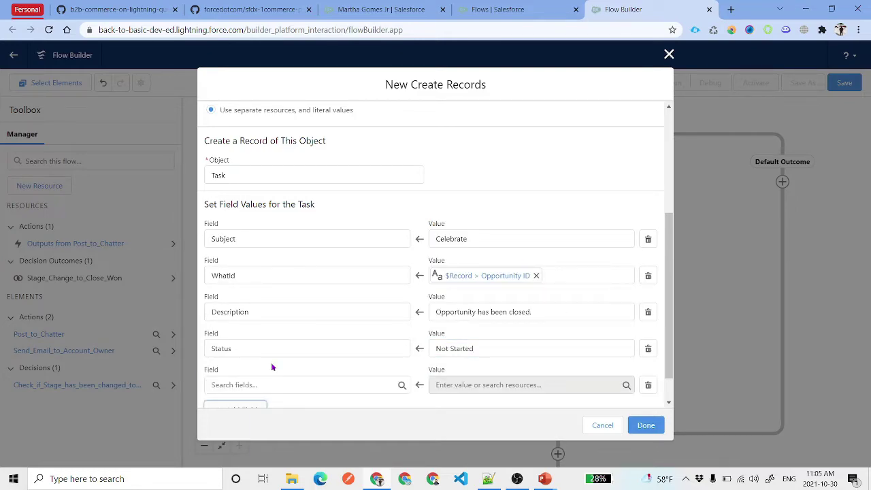
left_click(274, 377)
type("pr")
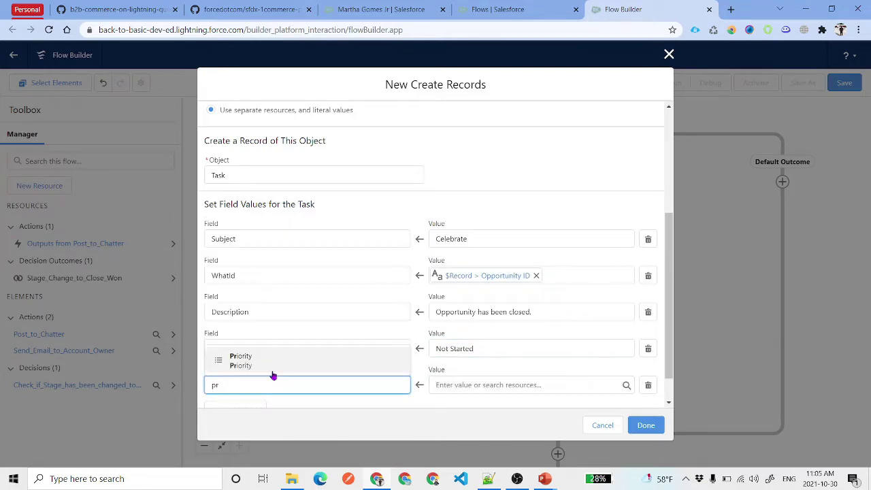
left_click(272, 373)
left_click(461, 386)
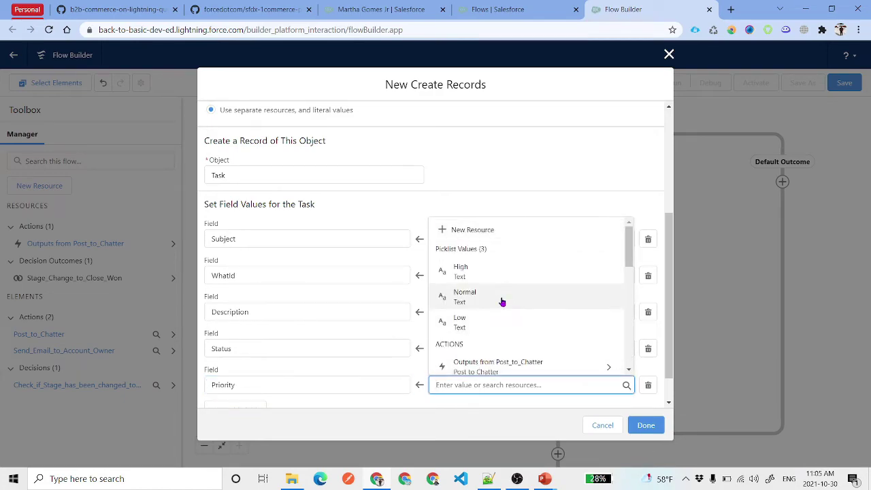
left_click(491, 324)
scroll(512, 320, "down", 1)
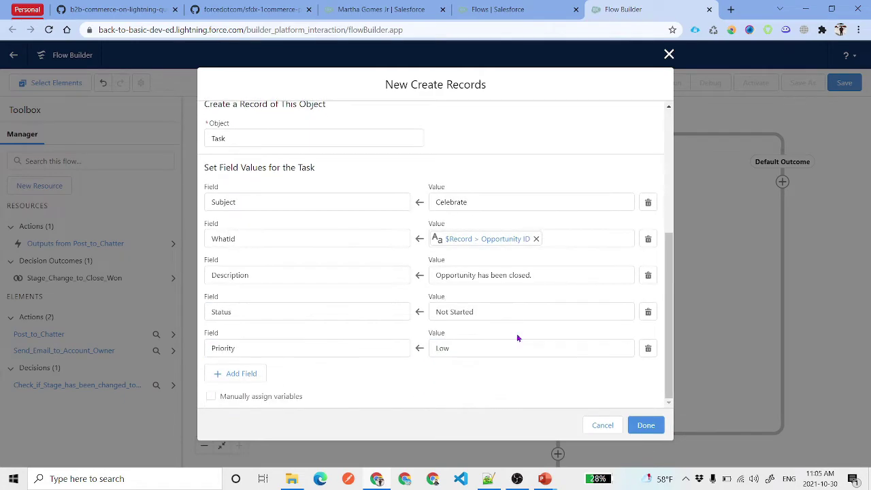
left_click(490, 350)
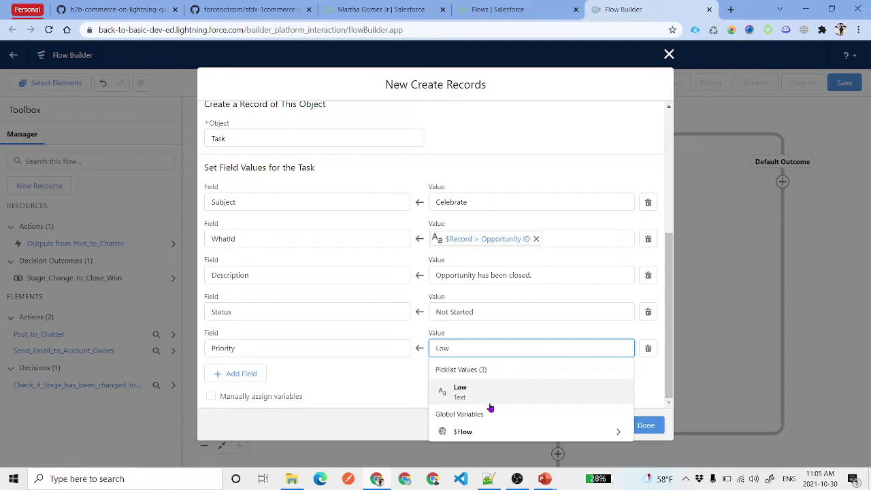
left_click(341, 286)
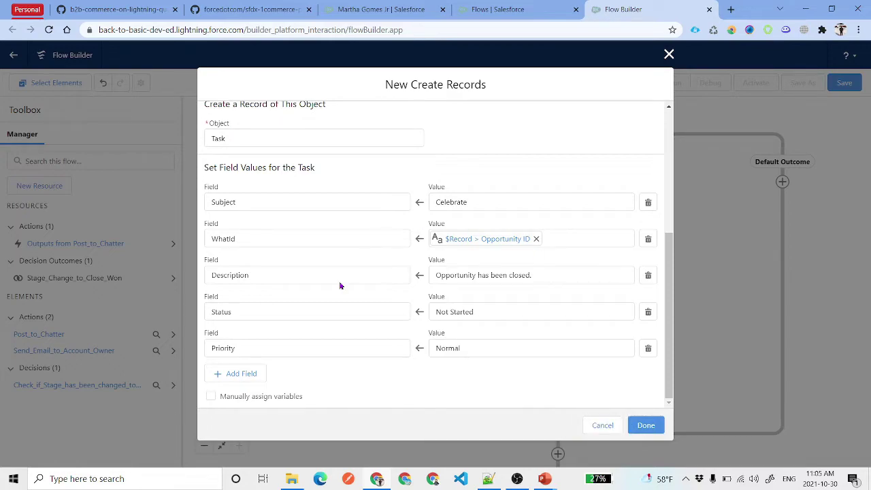
- Add an OwnerId field set to $Record > Owner ID
left_click(251, 376)
left_click(284, 341)
type("Ass")
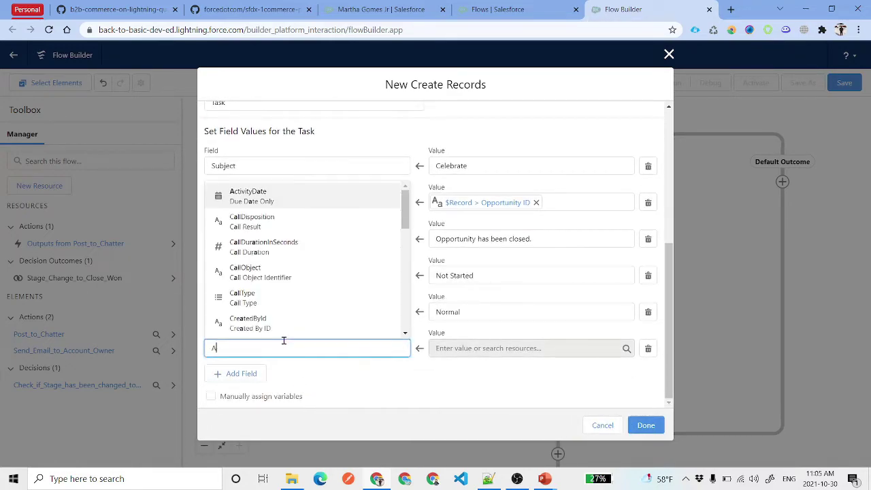
left_click(300, 327)
left_click(489, 347)
type("Rec")
left_click(504, 306)
type("Oww")
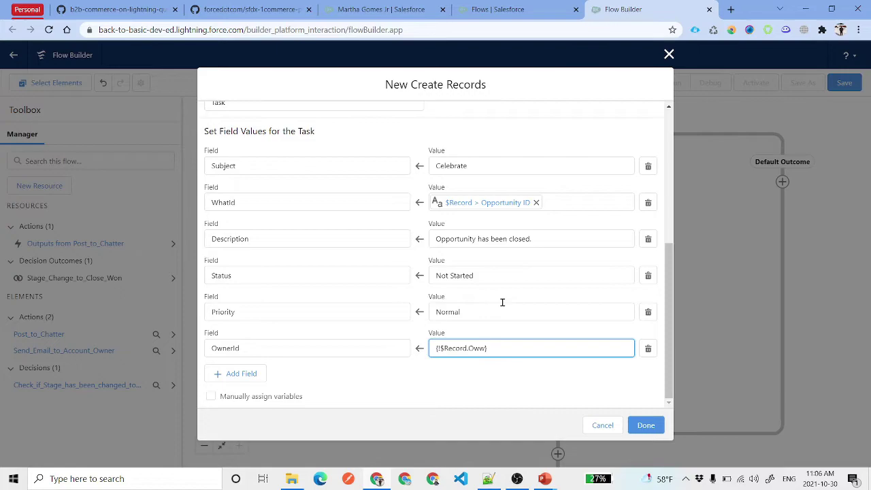
left_click(498, 403)
scroll(448, 347, "up", 5)
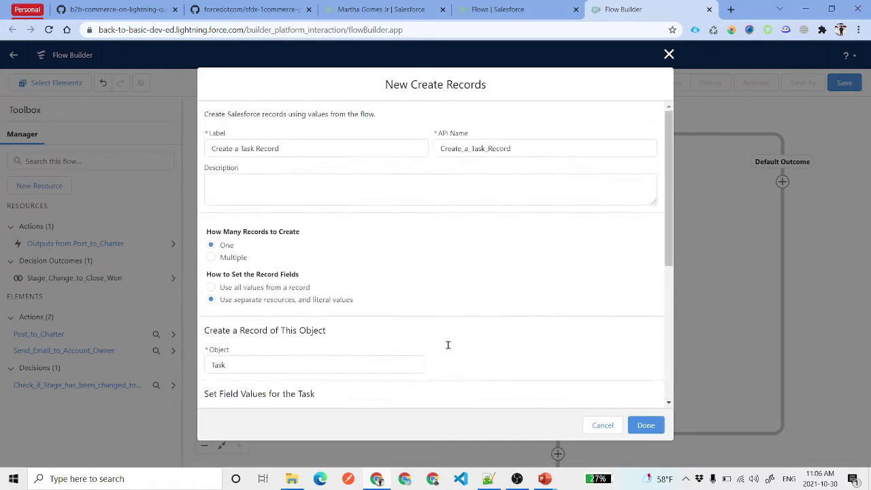
scroll(447, 347, "down", 5)
- Give Create a Task Record a fault path connected to the existing Post to Chatter action
left_click(654, 426)
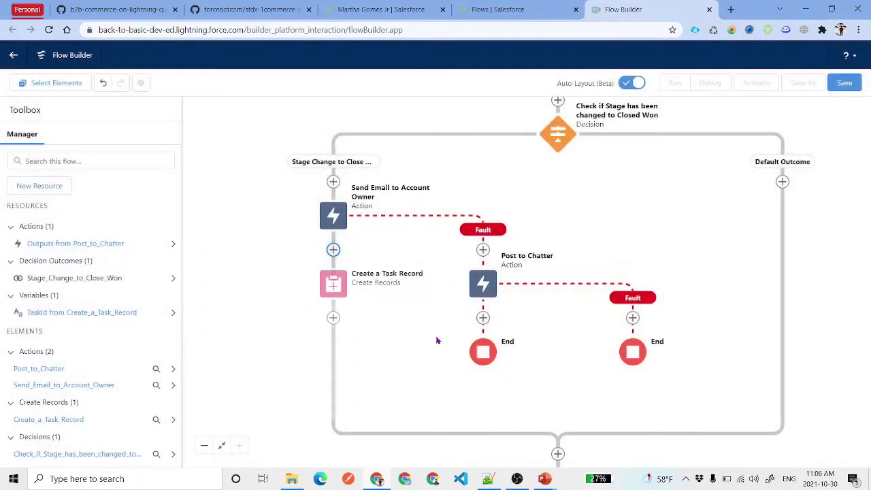
left_click(337, 289)
left_click(298, 384)
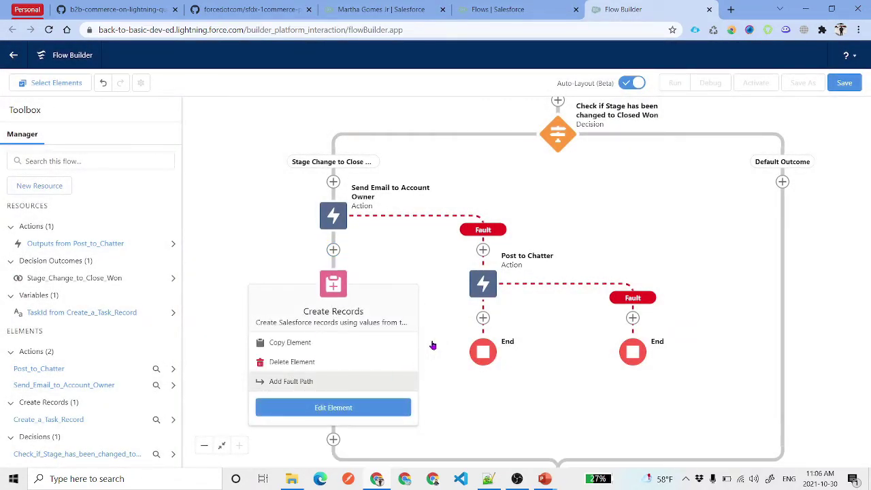
left_click(492, 319)
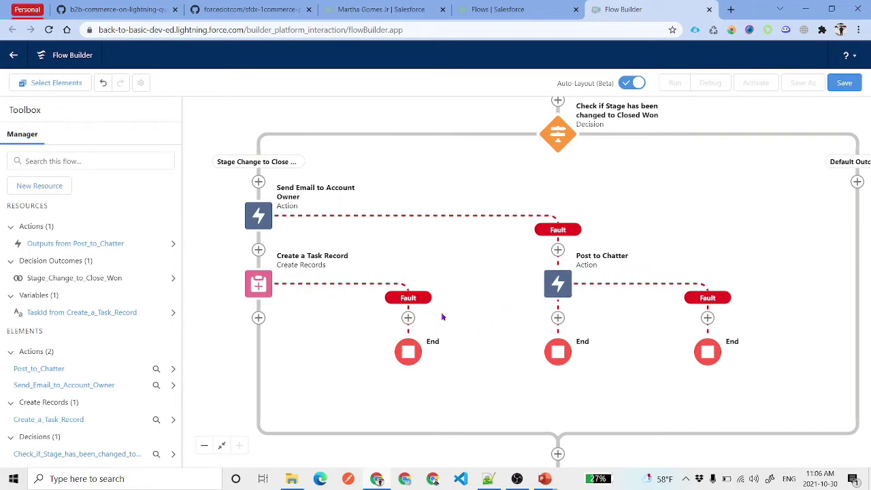
left_click(409, 318)
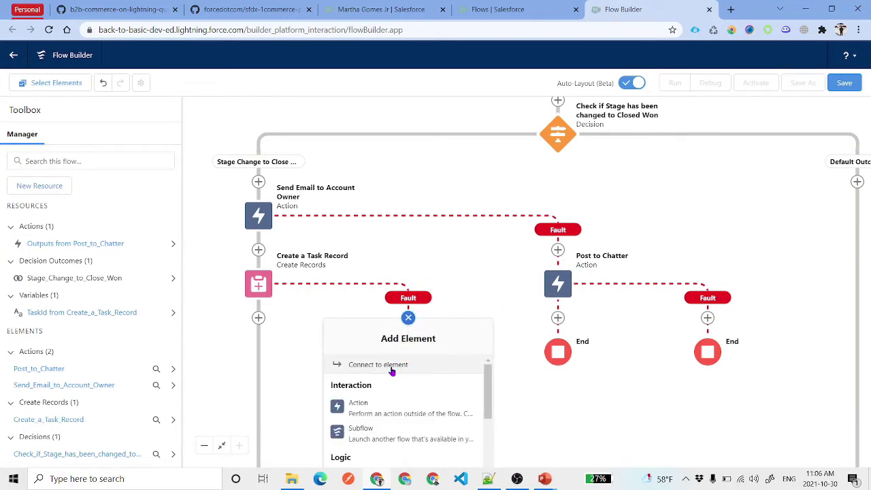
left_click(501, 374)
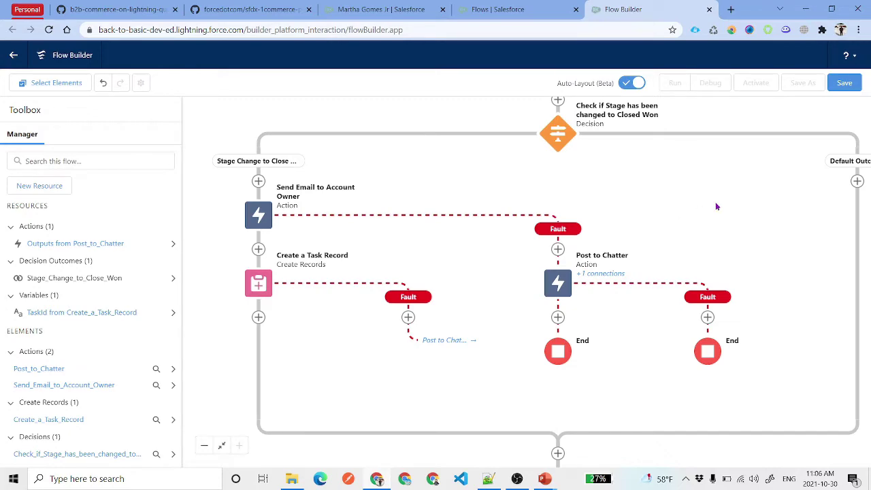
- Save the flow as 'Send Email to Account Owner' and bring up the Debug flow settings
left_click(845, 82)
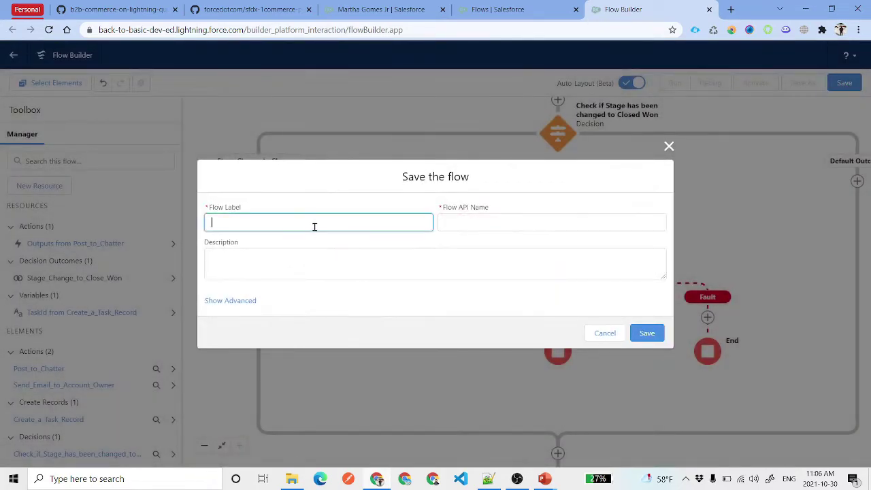
type("Send Email to Account Owner")
left_click(647, 333)
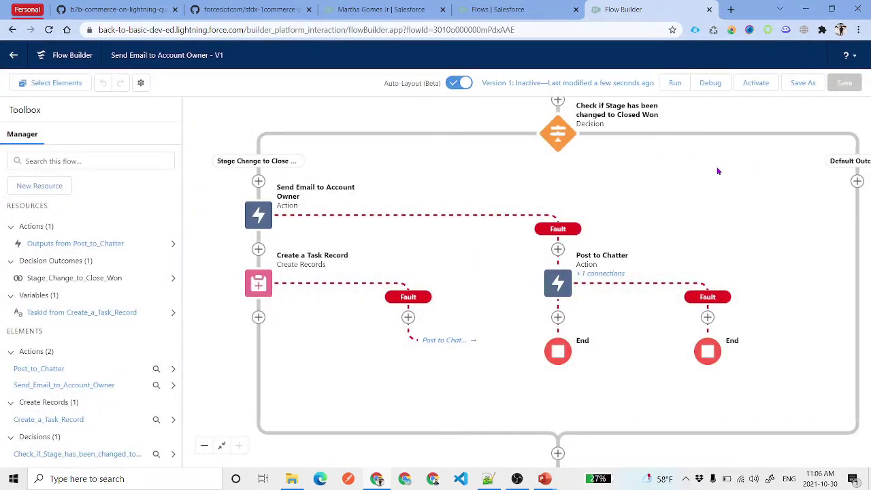
left_click(710, 85)
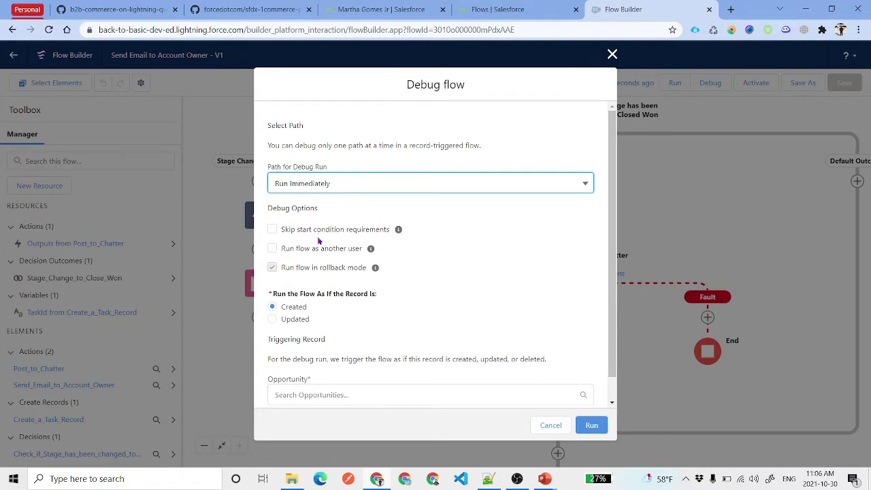
- Debug with the record treated as Updated, using the Salesforce.org SFDCPanther opportunity
left_click(290, 320)
scroll(530, 269, "down", 1)
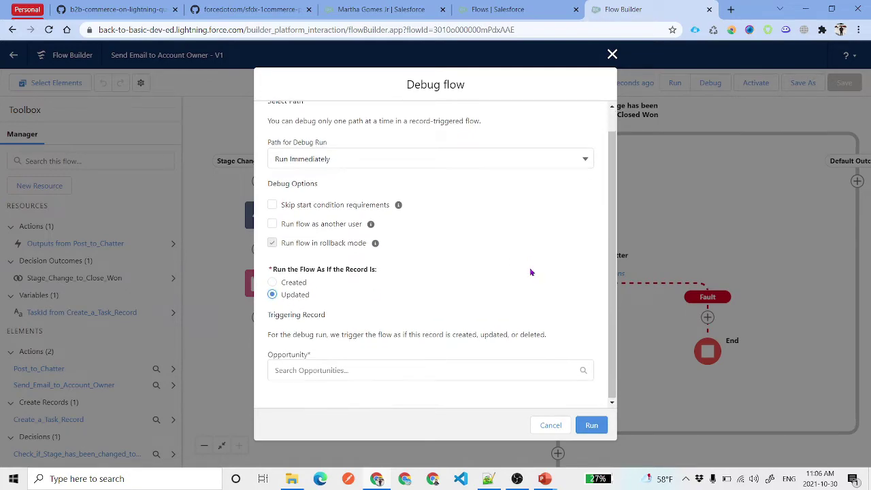
left_click(379, 370)
left_click(371, 395)
scroll(489, 275, "down", 1)
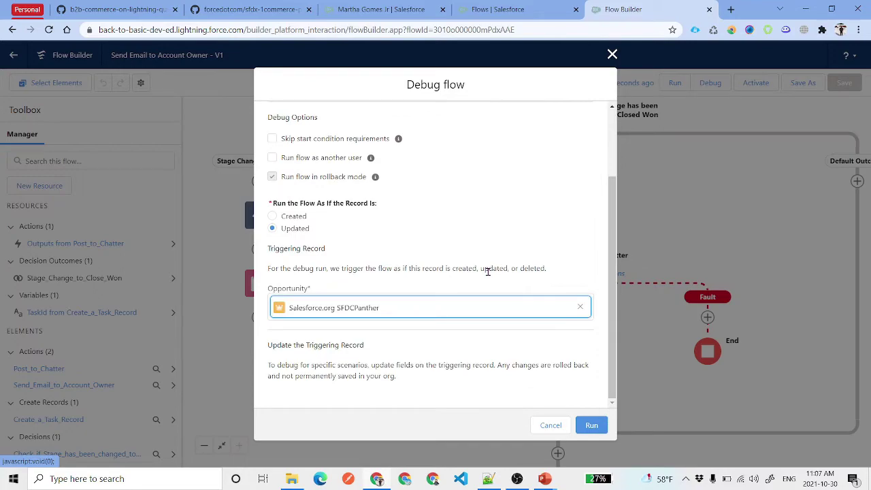
left_click(433, 369)
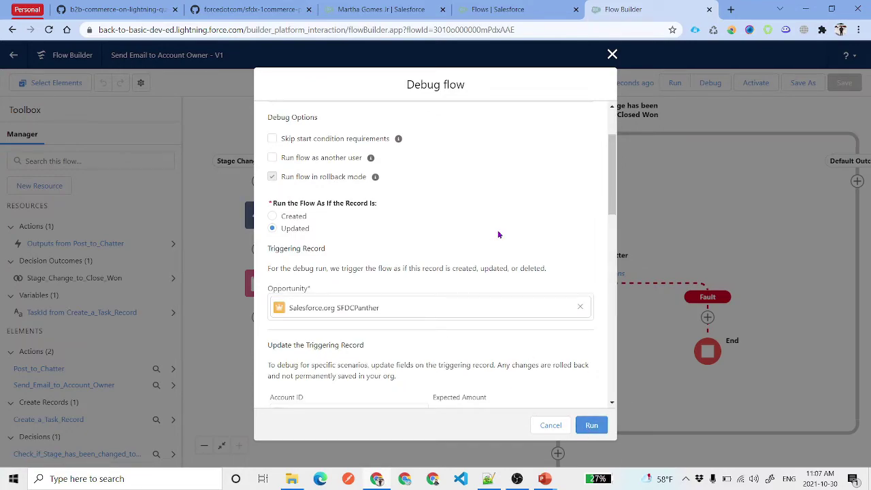
scroll(502, 296, "down", 3)
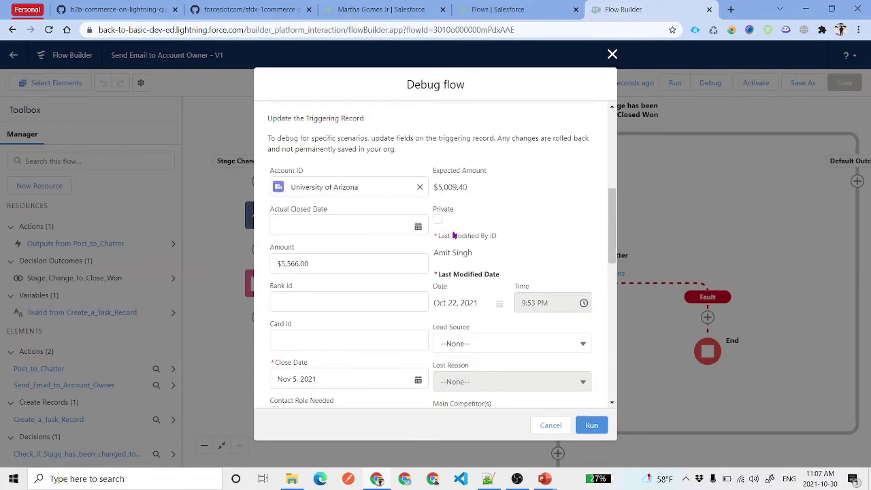
scroll(467, 237, "up", 3)
scroll(370, 236, "down", 3)
scroll(480, 216, "down", 1)
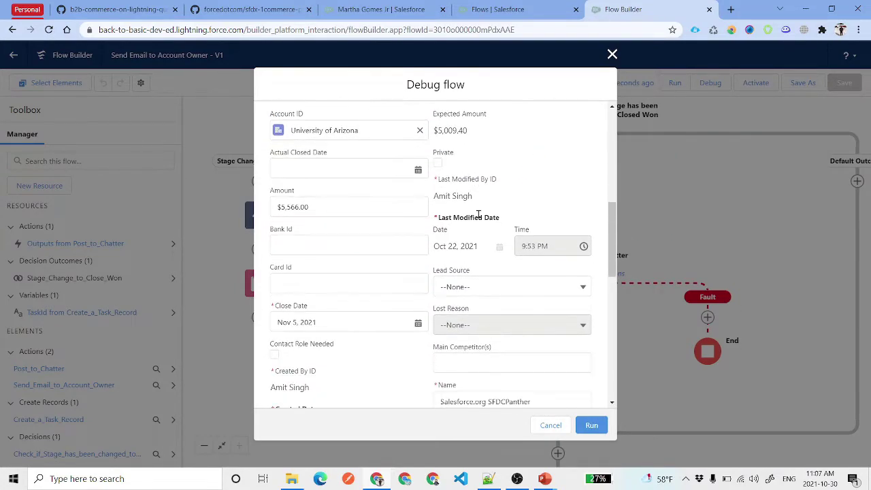
scroll(490, 198, "down", 2)
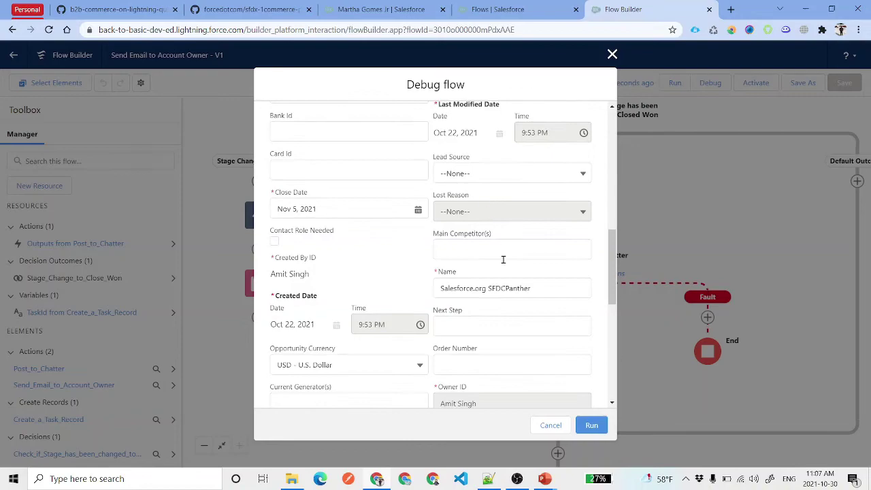
scroll(477, 282, "down", 2)
scroll(498, 275, "up", 3)
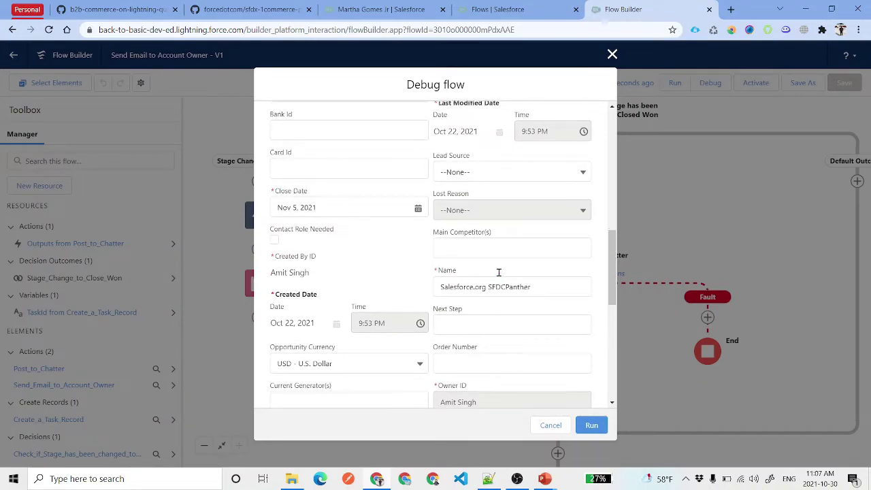
scroll(500, 277, "up", 1)
scroll(477, 266, "down", 5)
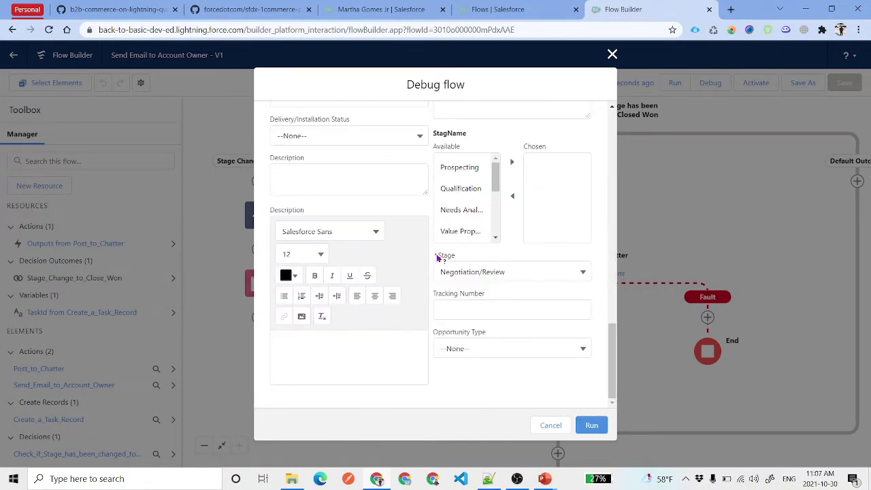
- Set the test record's Stage to Closed Won and run the debug
left_click(518, 275)
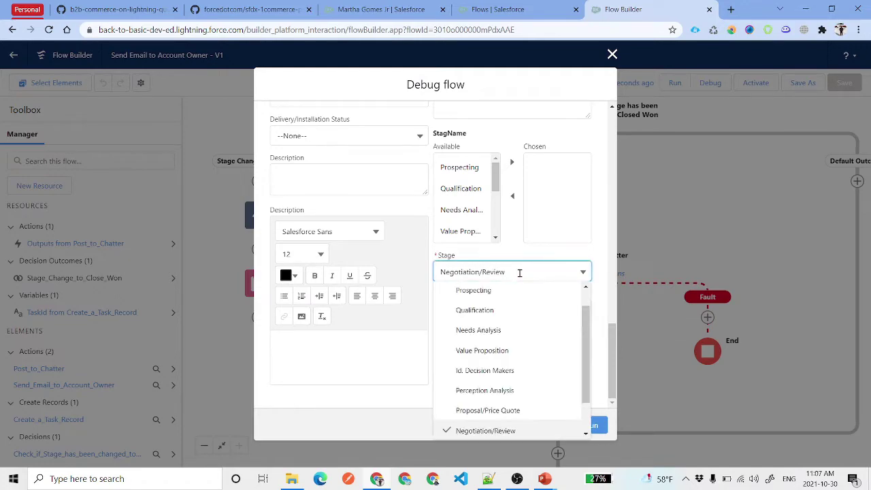
scroll(538, 330, "down", 1)
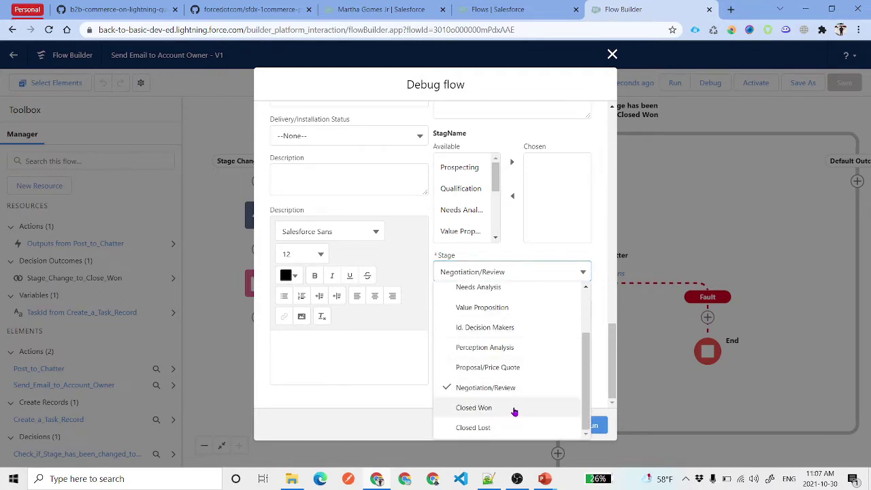
left_click(515, 410)
left_click(533, 255)
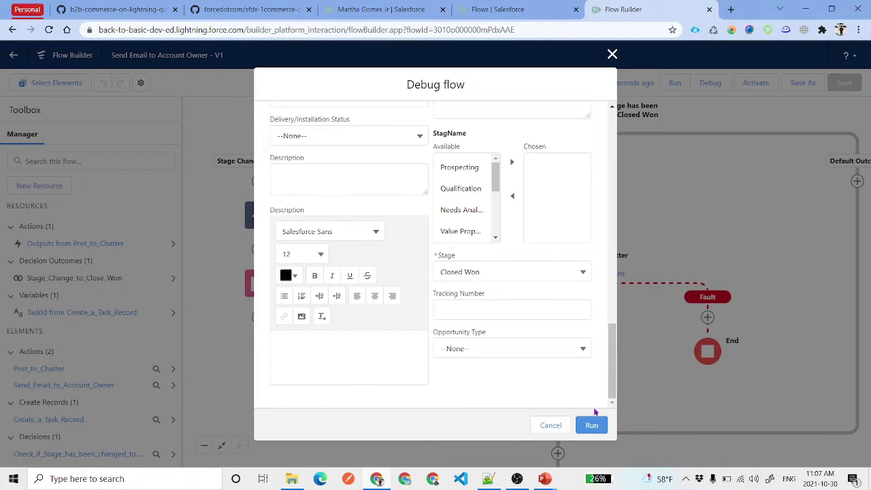
scroll(443, 293, "up", 10)
scroll(450, 296, "up", 2)
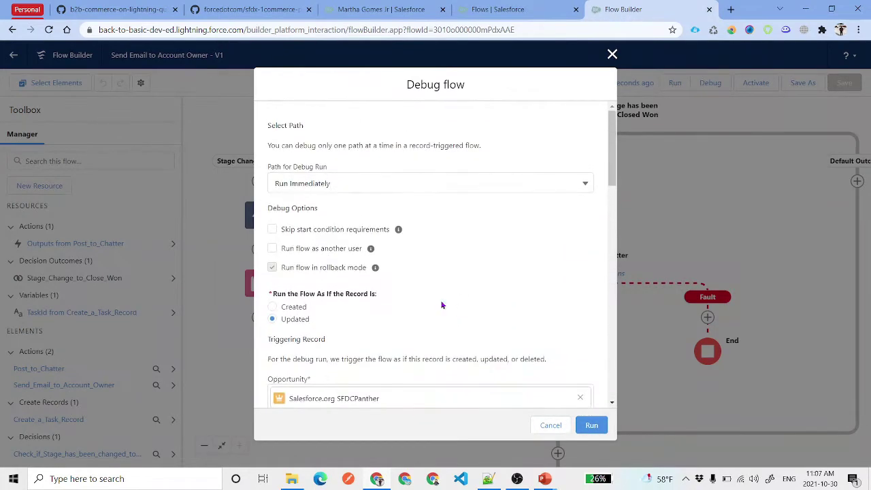
scroll(390, 260, "down", 7)
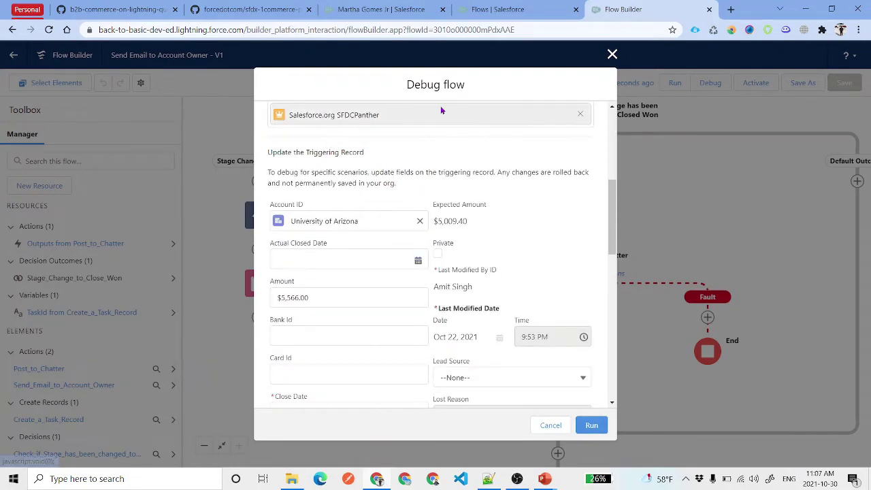
scroll(303, 242, "up", 4)
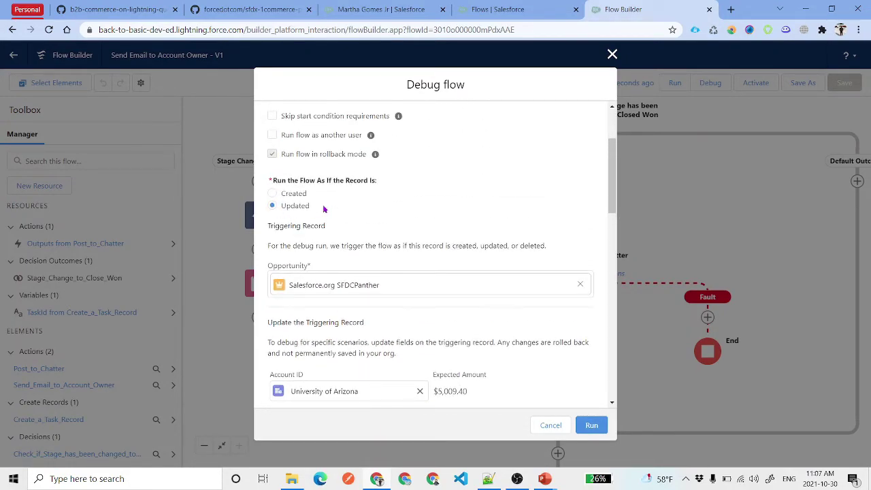
scroll(340, 218, "down", 15)
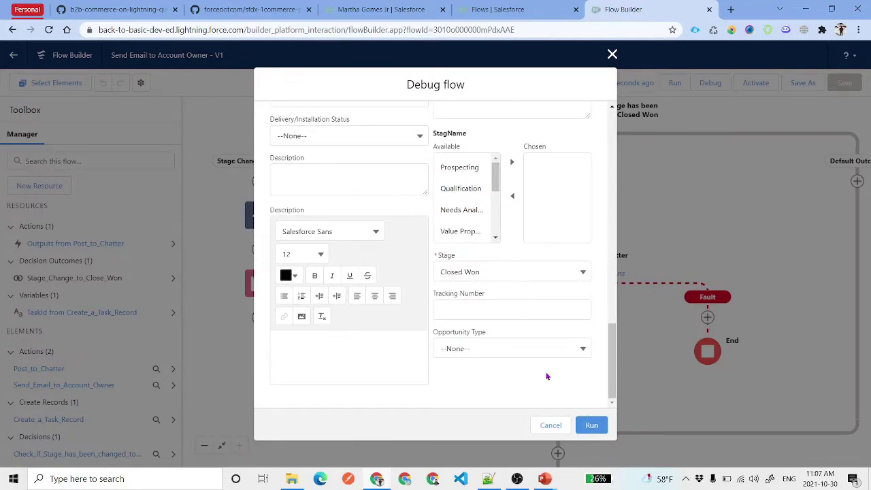
left_click(592, 426)
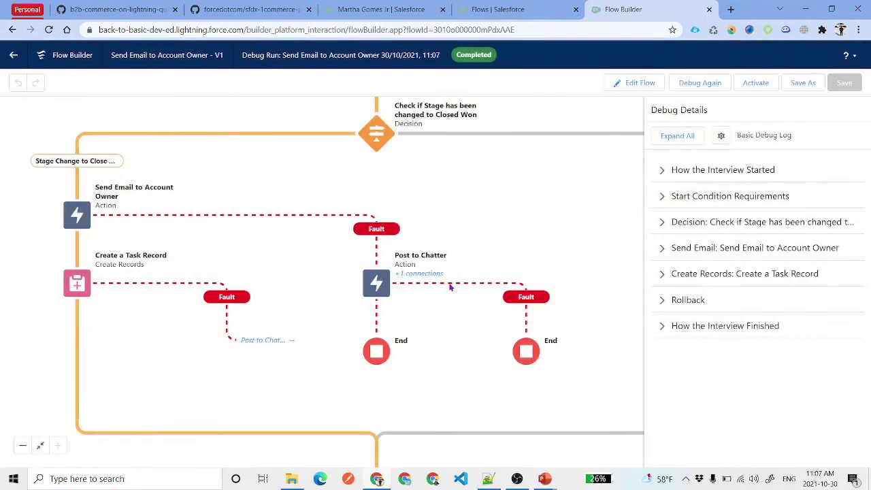
- Expand the Rollback and Create Records debug details and select the created task's record ID
left_click_drag(546, 194, 551, 269)
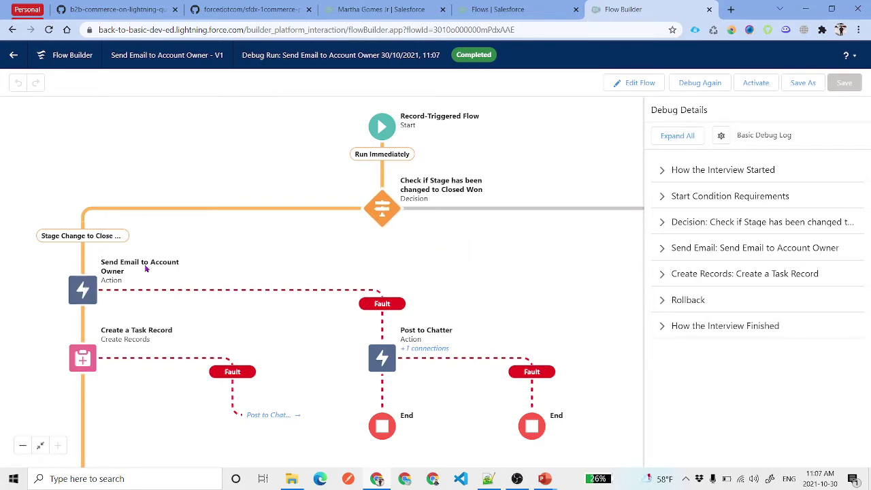
left_click_drag(443, 288, 564, 197)
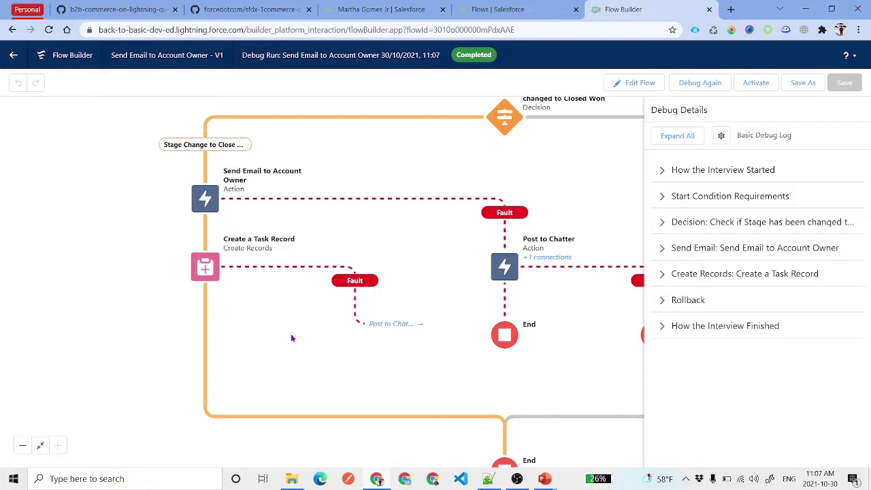
scroll(291, 338, "down", 2)
scroll(385, 295, "right", 2)
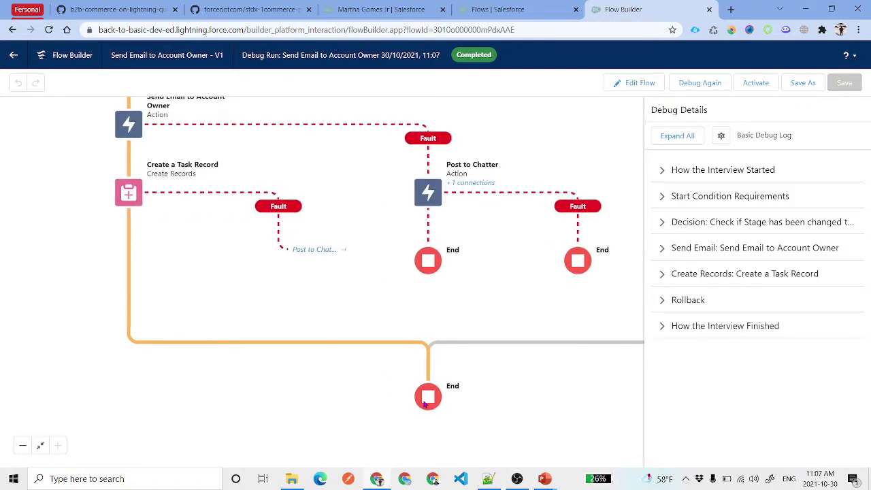
left_click(668, 300)
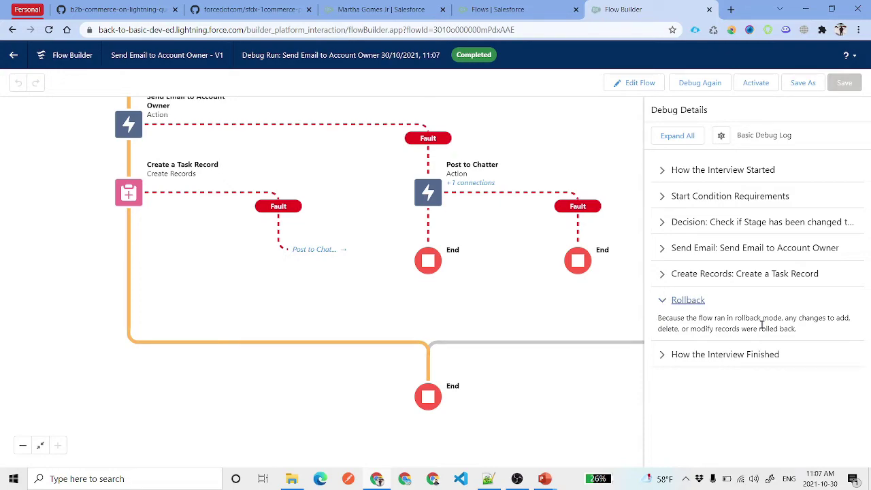
left_click(653, 274)
double_click(708, 422)
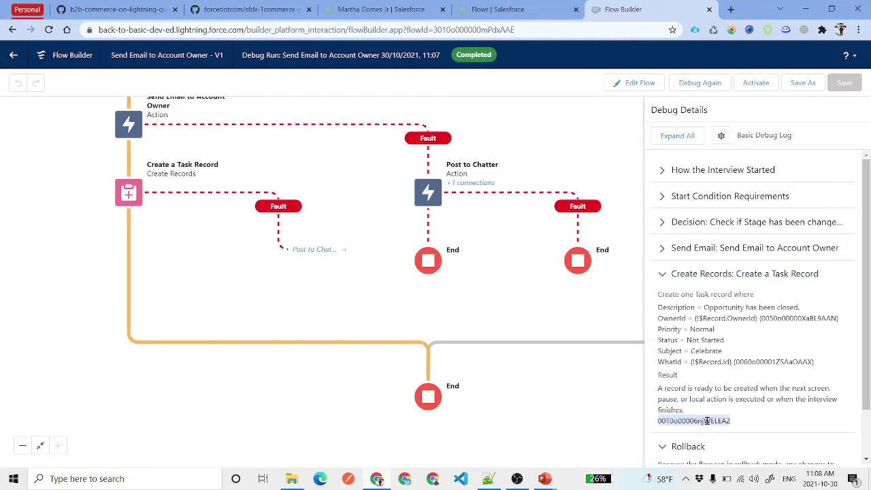
- Expand Send Email, Decision and Start Condition Requirements details, then return to Edit Flow
left_click(668, 248)
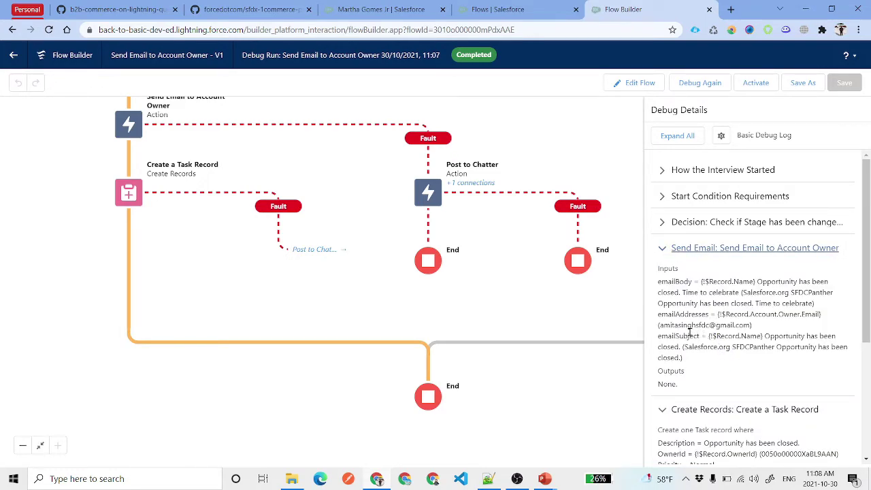
left_click_drag(659, 325, 766, 330)
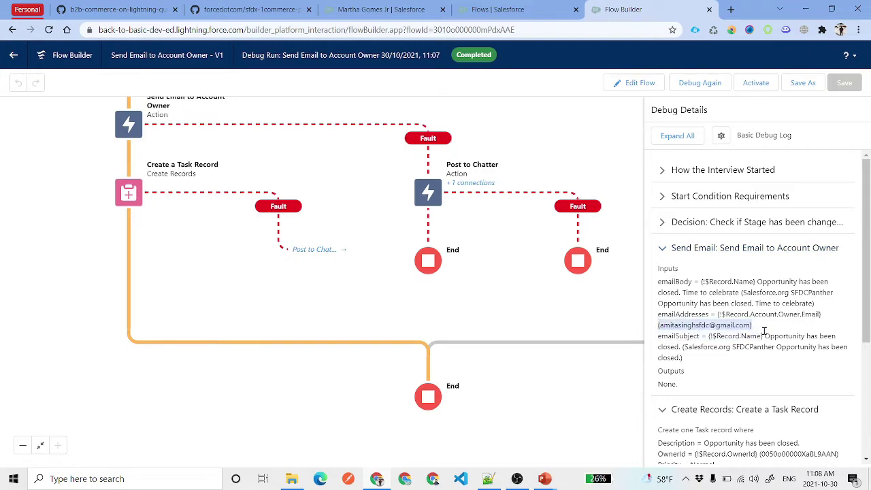
left_click(691, 225)
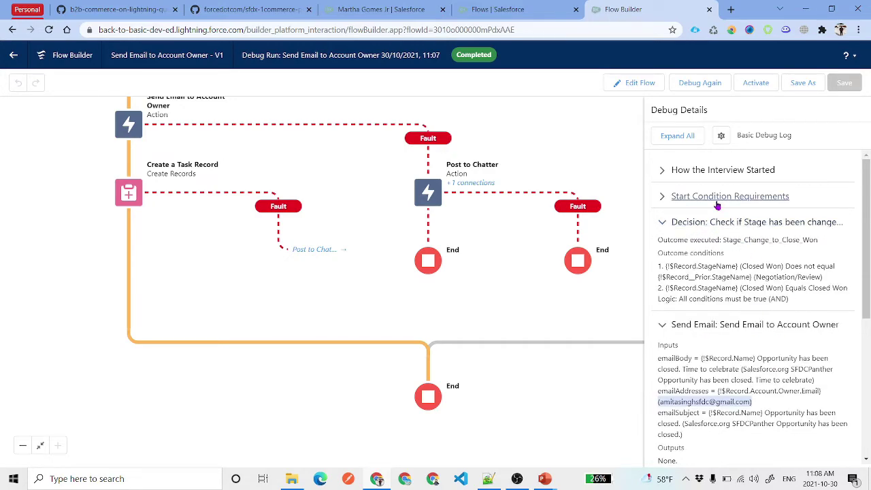
left_click(718, 205)
left_click(636, 83)
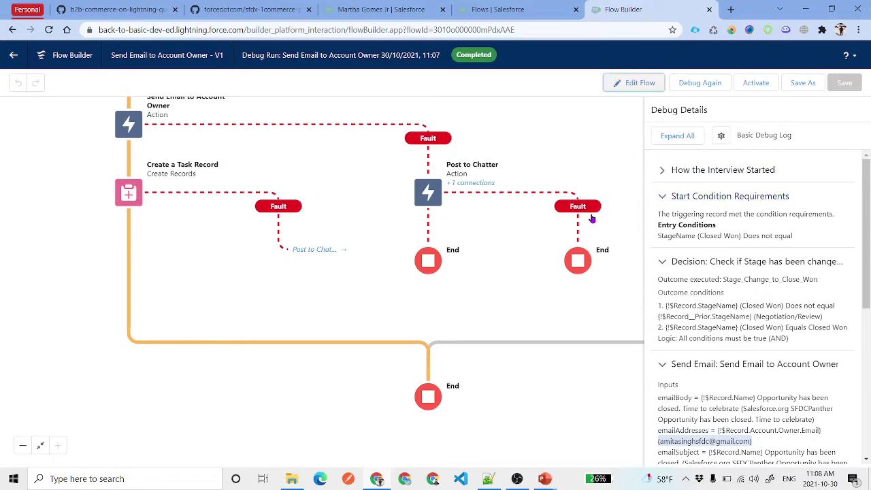
- Activate the flow, then open the Salesforce.org SFDCPanther opportunity from the Opportunities list
left_click(757, 82)
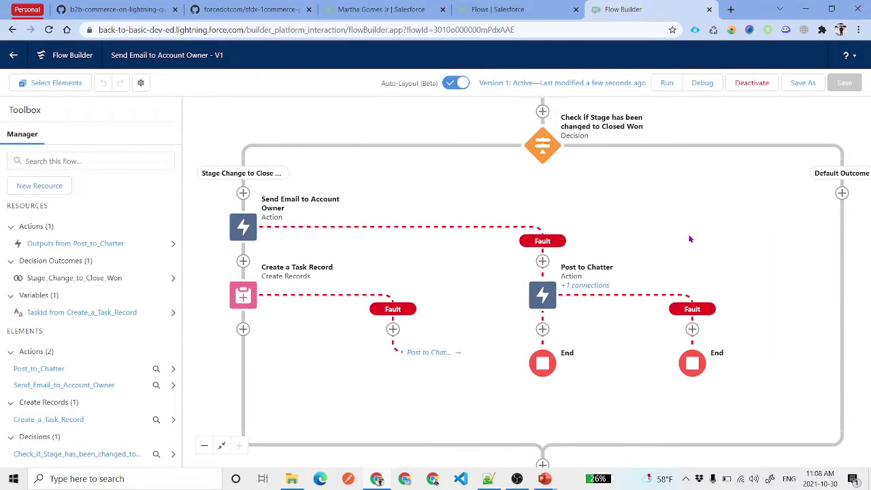
left_click(390, 7)
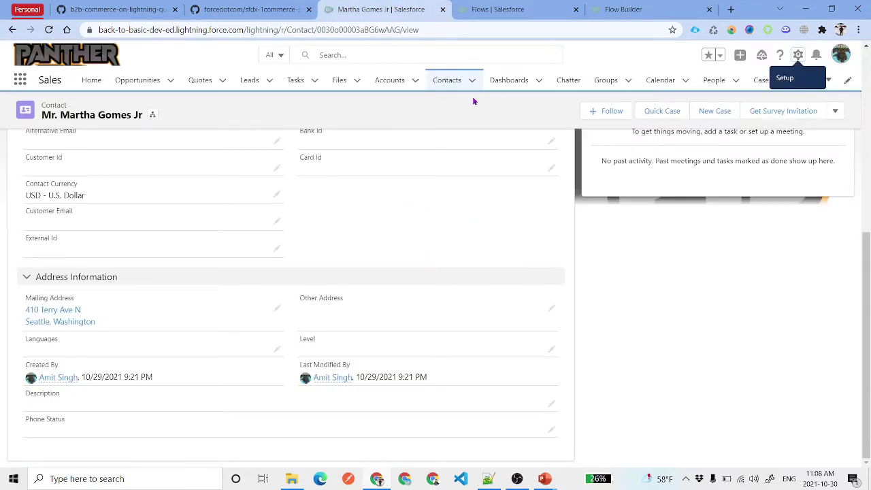
left_click(139, 81)
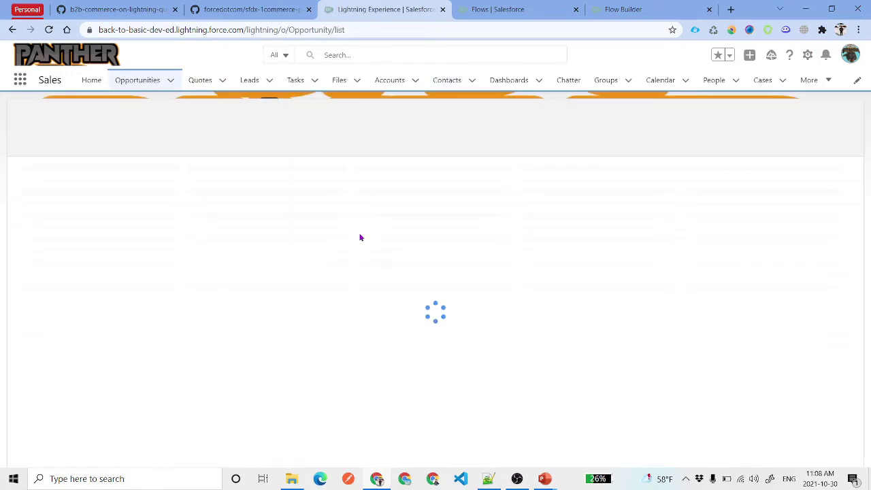
left_click(120, 182)
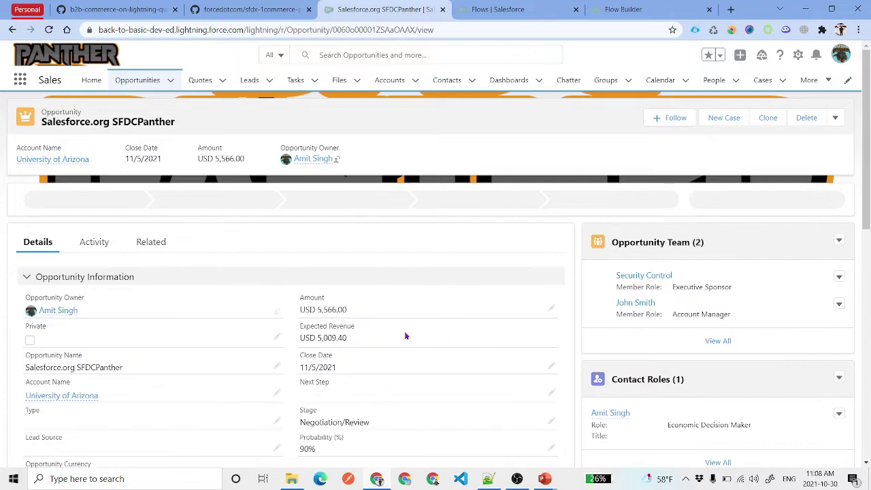
- Mark the opportunity's stage as Closed Won via the Closed step on the path
left_click(673, 203)
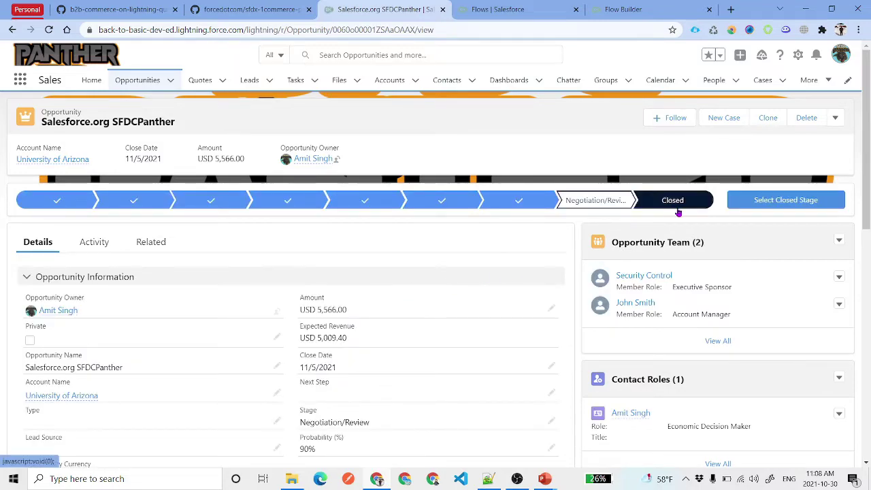
left_click(779, 203)
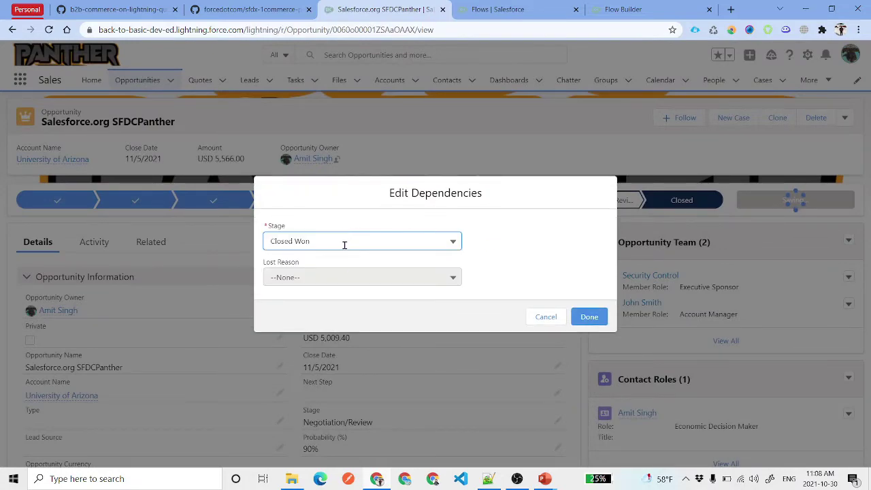
left_click(590, 317)
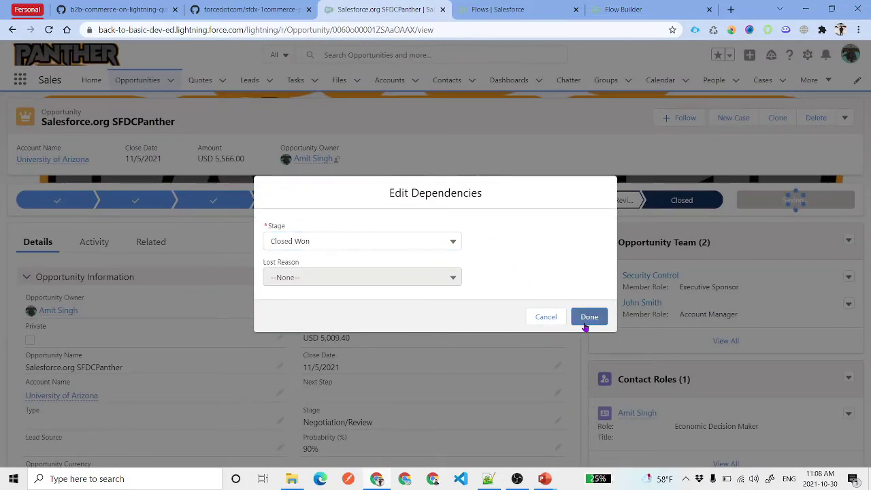
left_click(589, 317)
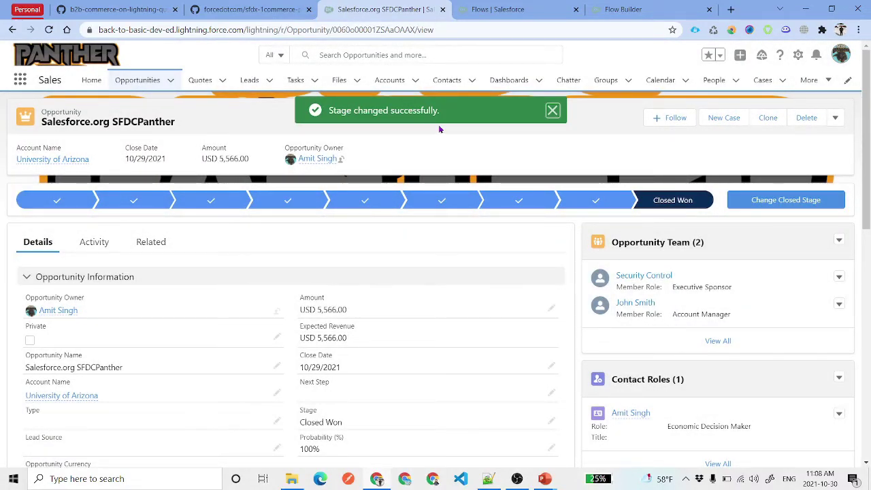
scroll(658, 299, "down", 4)
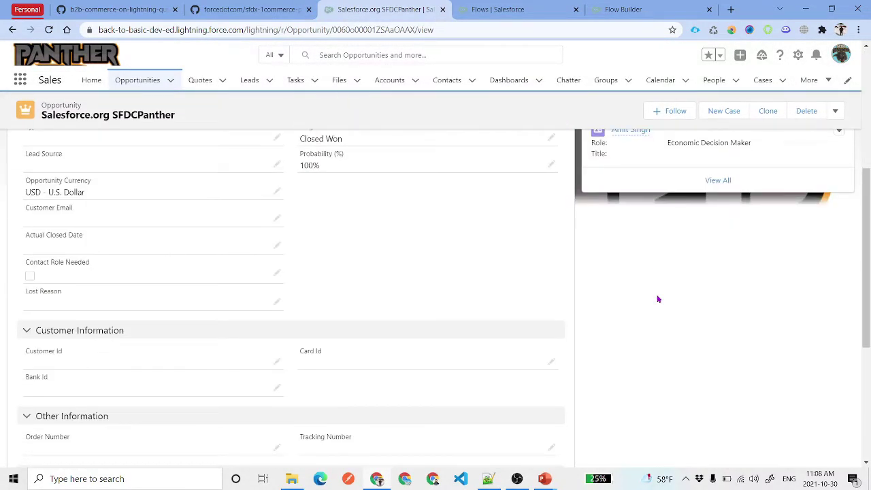
left_click(100, 182)
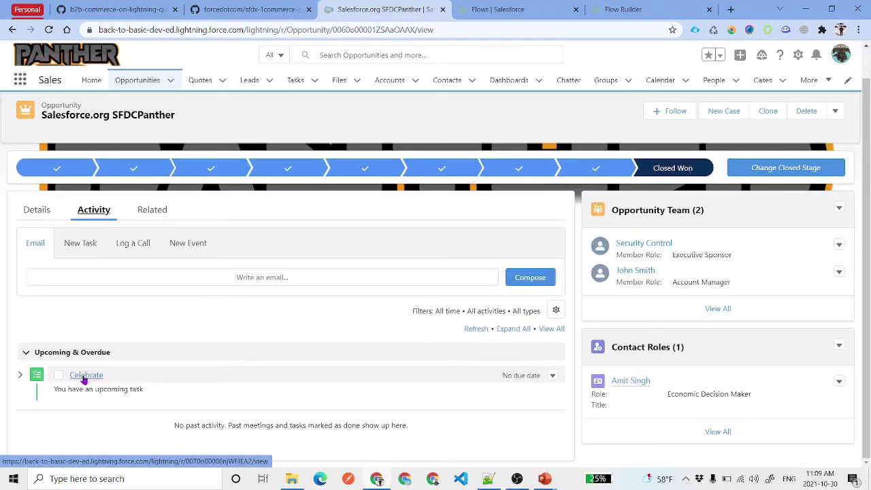
left_click(21, 379)
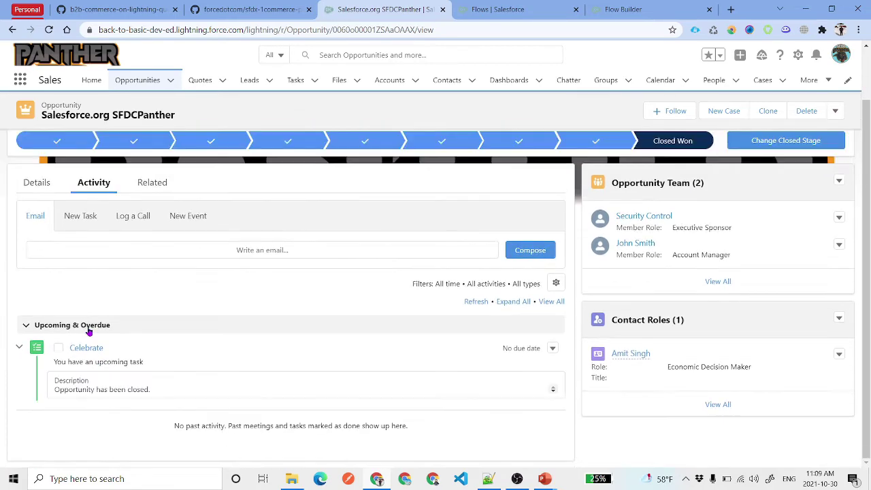
left_click_drag(160, 393, 45, 397)
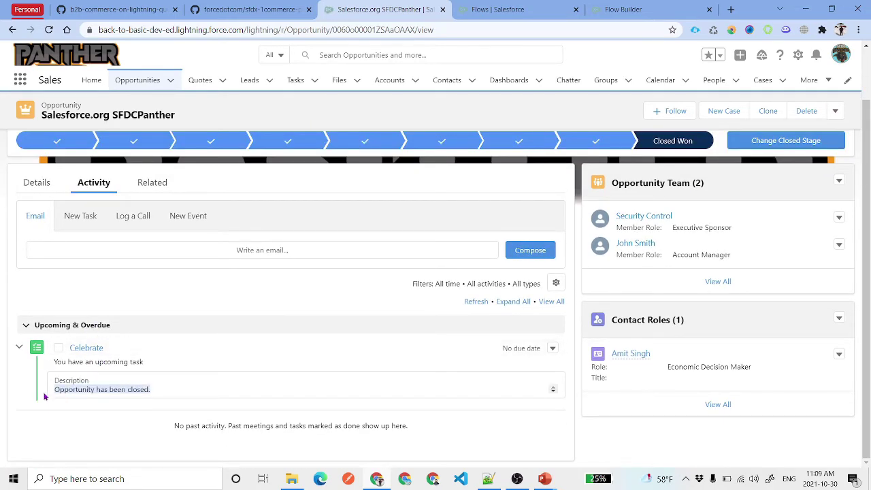
left_click(86, 349)
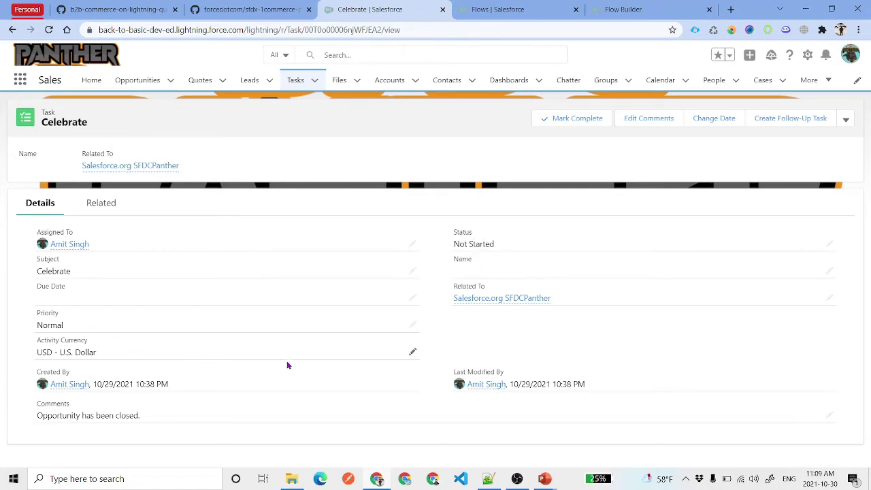
left_click(134, 166)
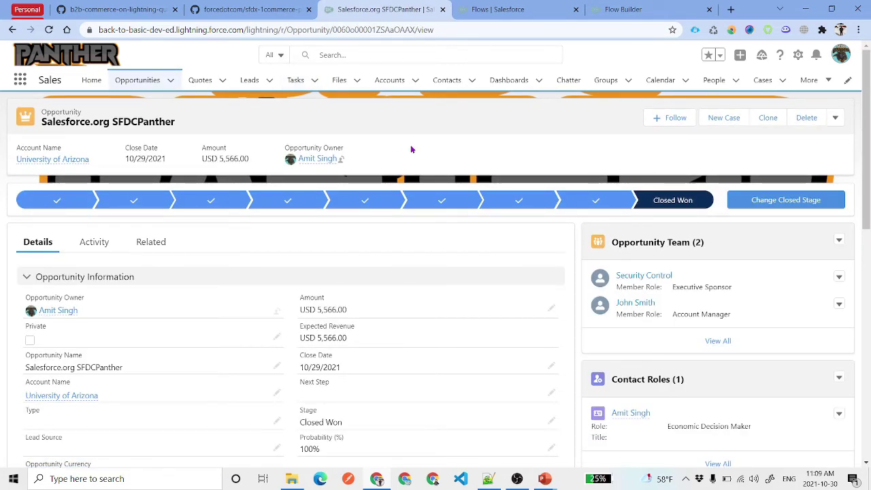
- Read the 'Opportunity has been closed' email in Gmail, close it, and return to Flow Builder
key("alt+Tab")
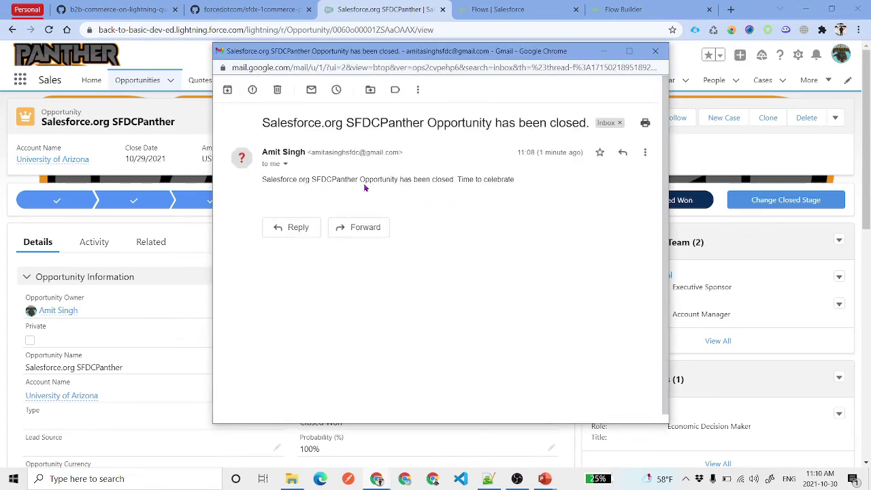
left_click_drag(457, 178, 522, 186)
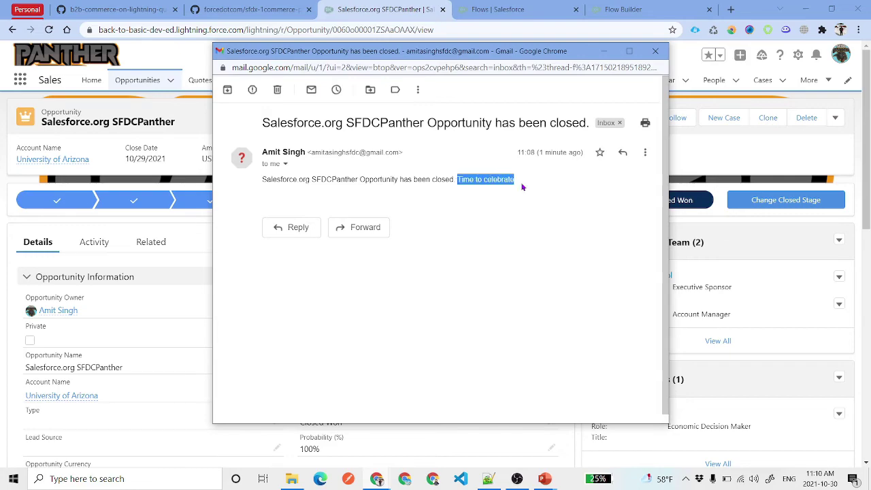
left_click(524, 186)
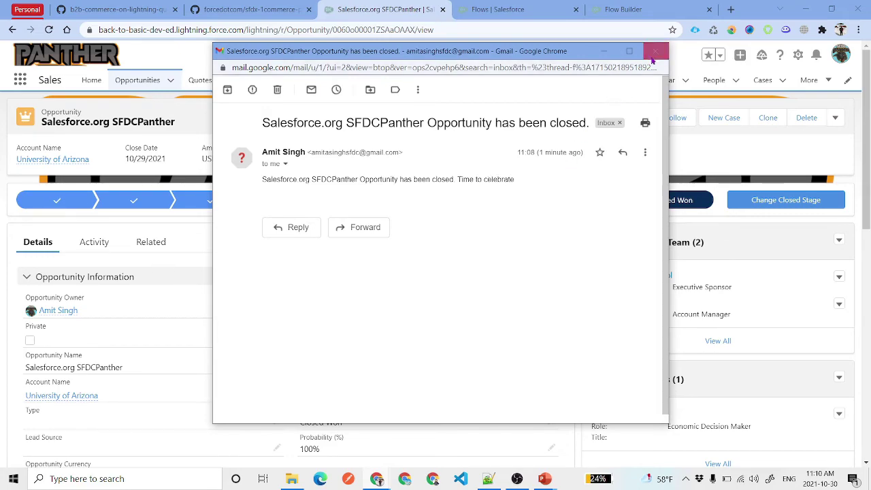
left_click(656, 51)
left_click(502, 9)
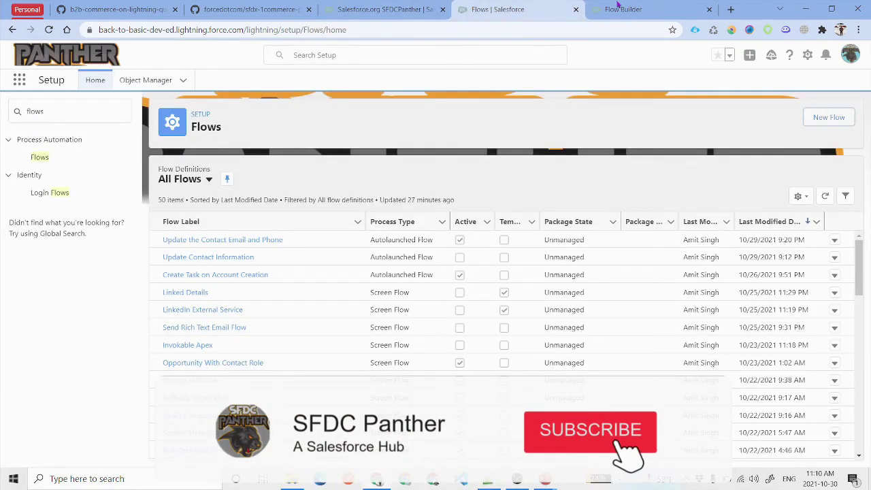
left_click(623, 9)
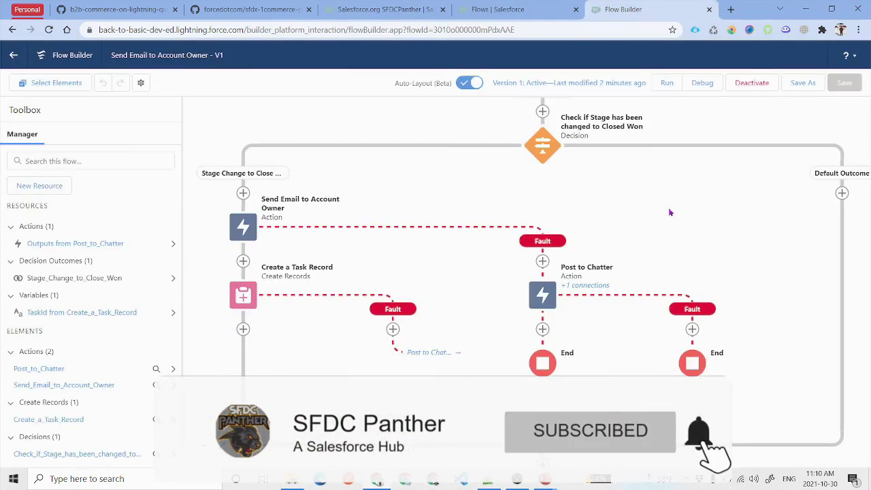